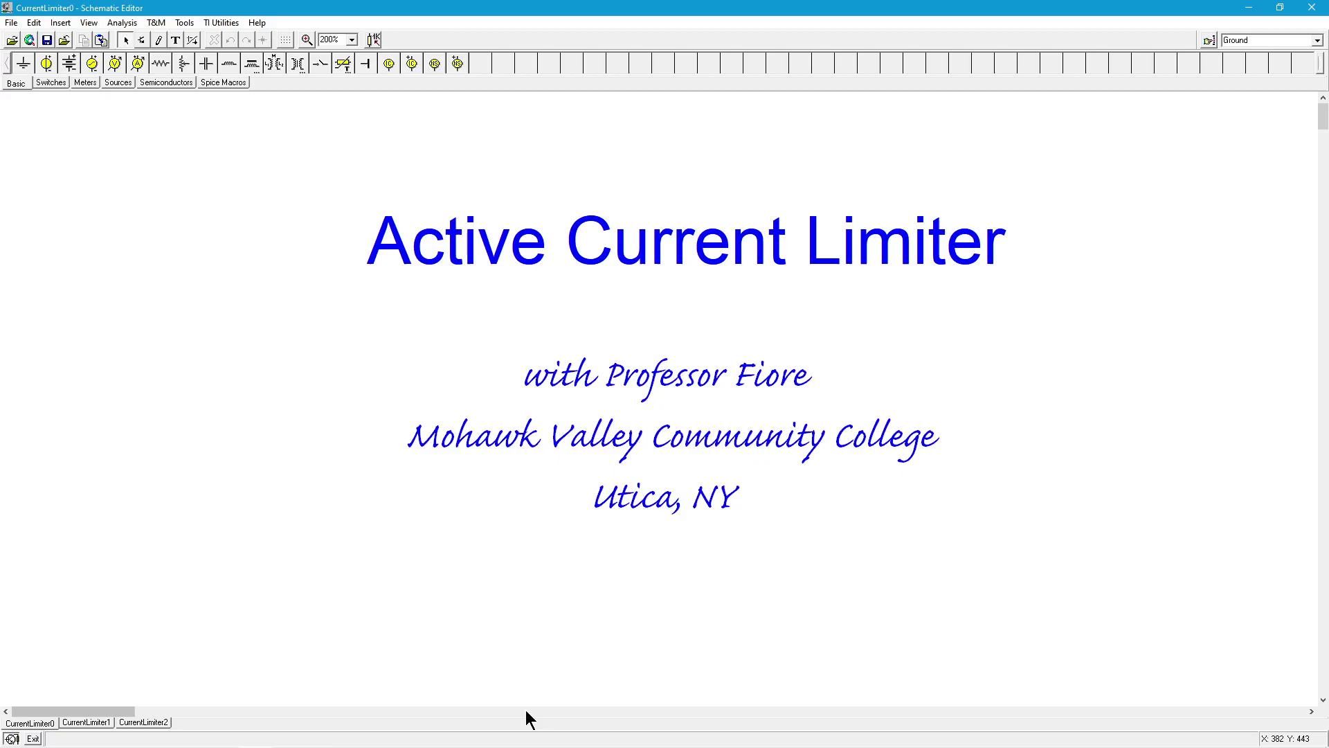
Page the CurrentLimiter0 sheet right to the 'Active Current Limiters in a Nutshell' slide
left_click(526, 711)
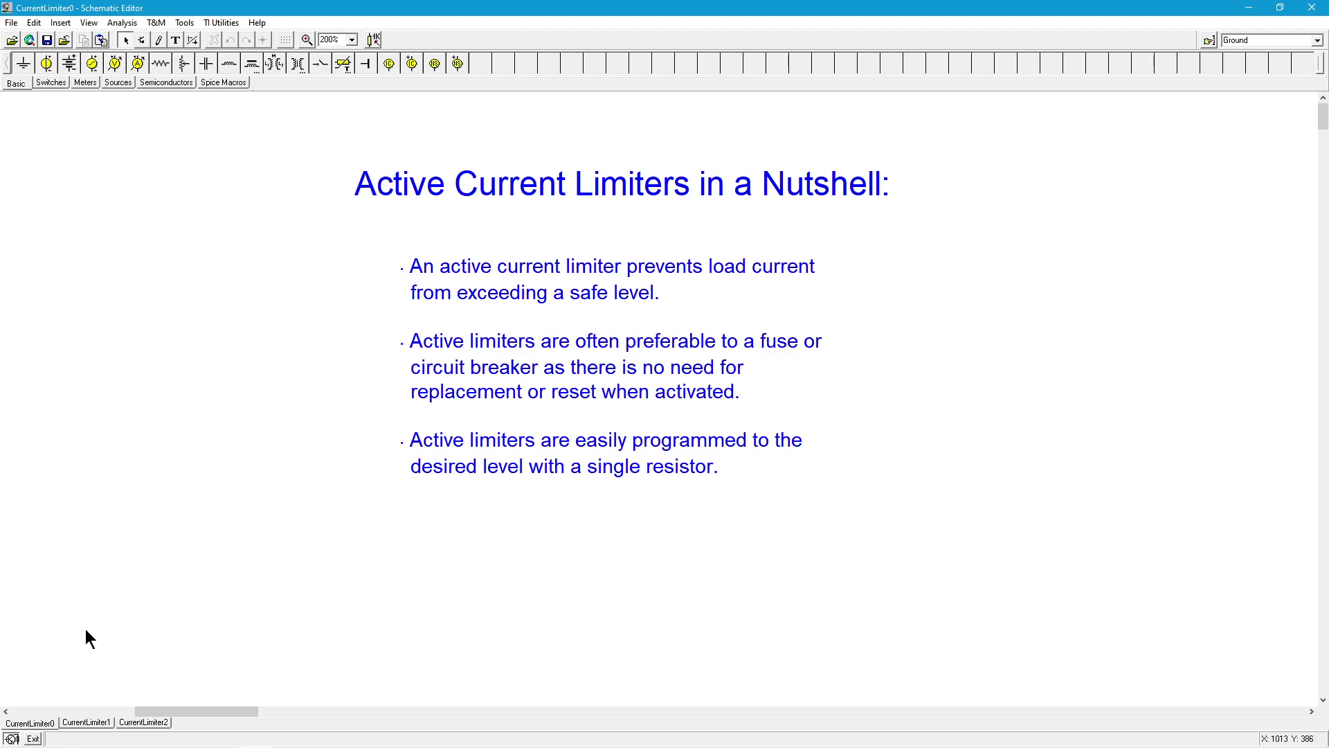
Go back to the title page, then switch to the CurrentLimiter1 'Basic Class B Amplifier' sheet
left_click(94, 711)
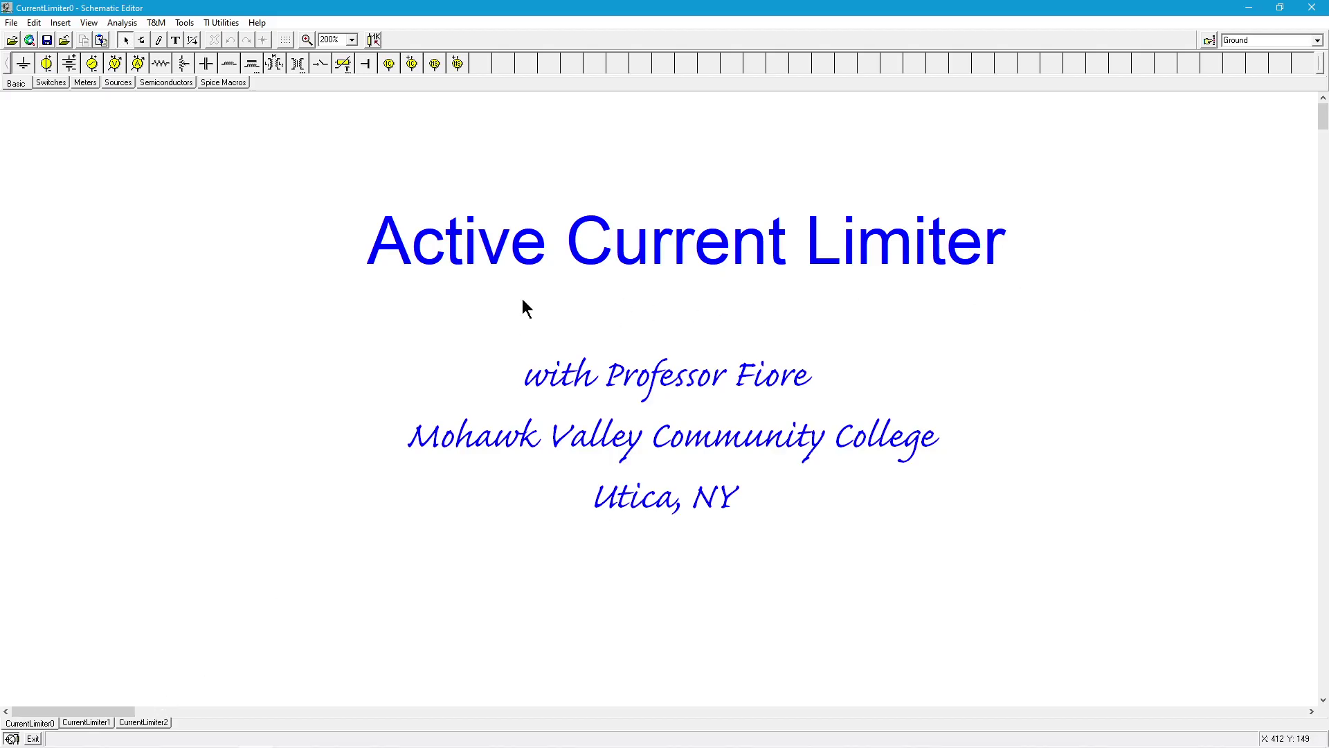
left_click(102, 723)
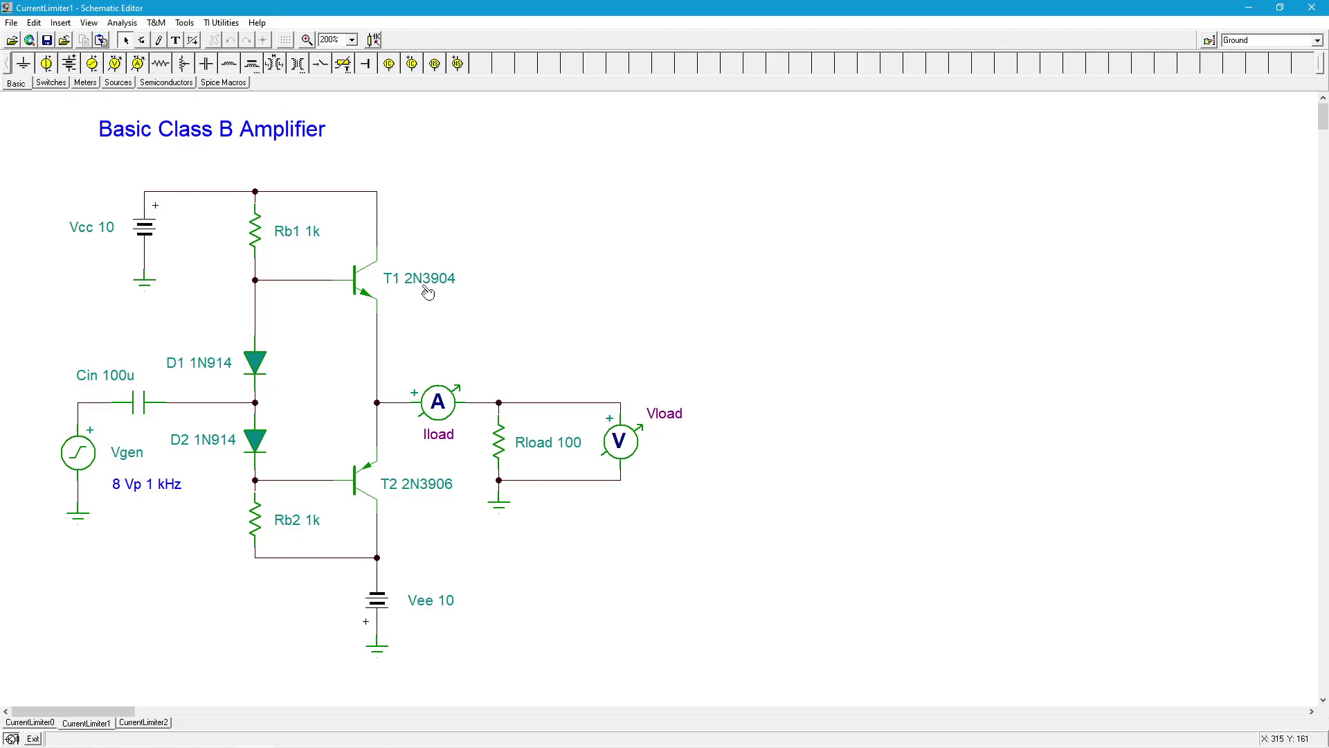
Run a transient analysis of the Class B amplifier from 1m to 3m seconds
left_click(122, 23)
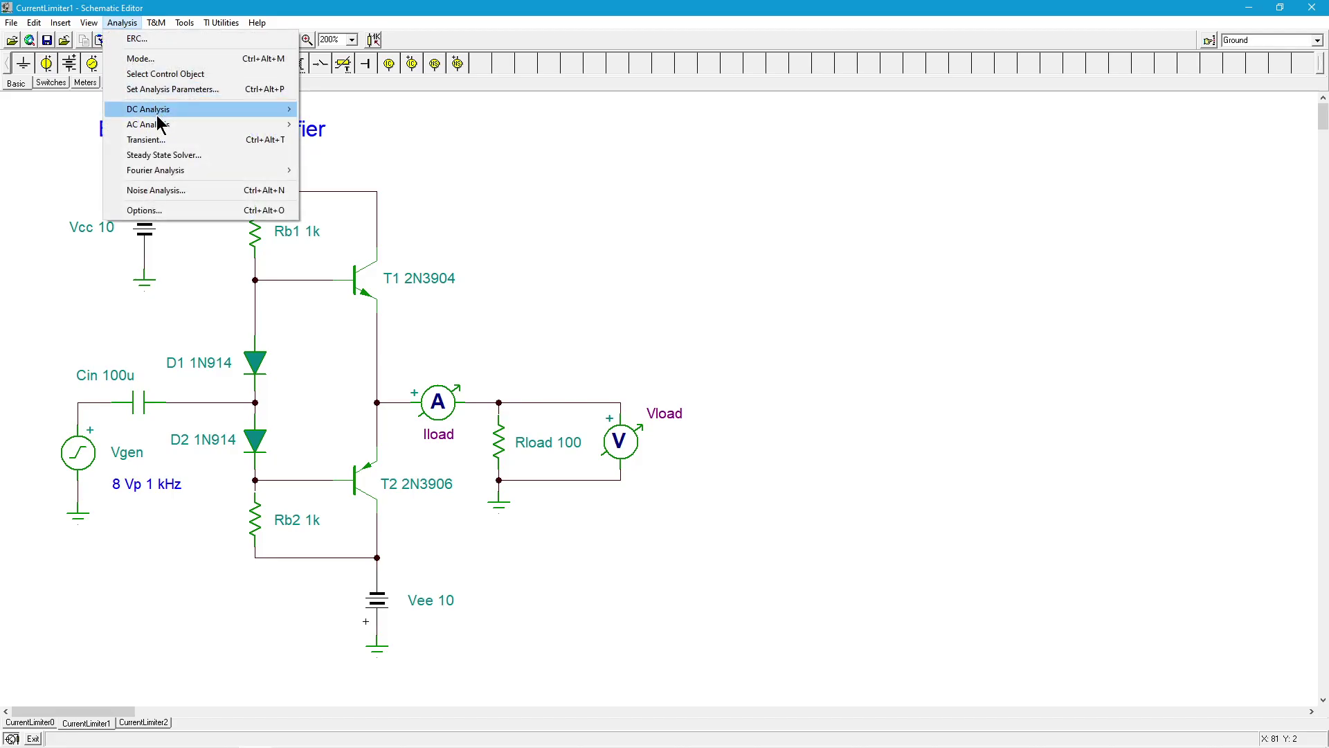
left_click(166, 140)
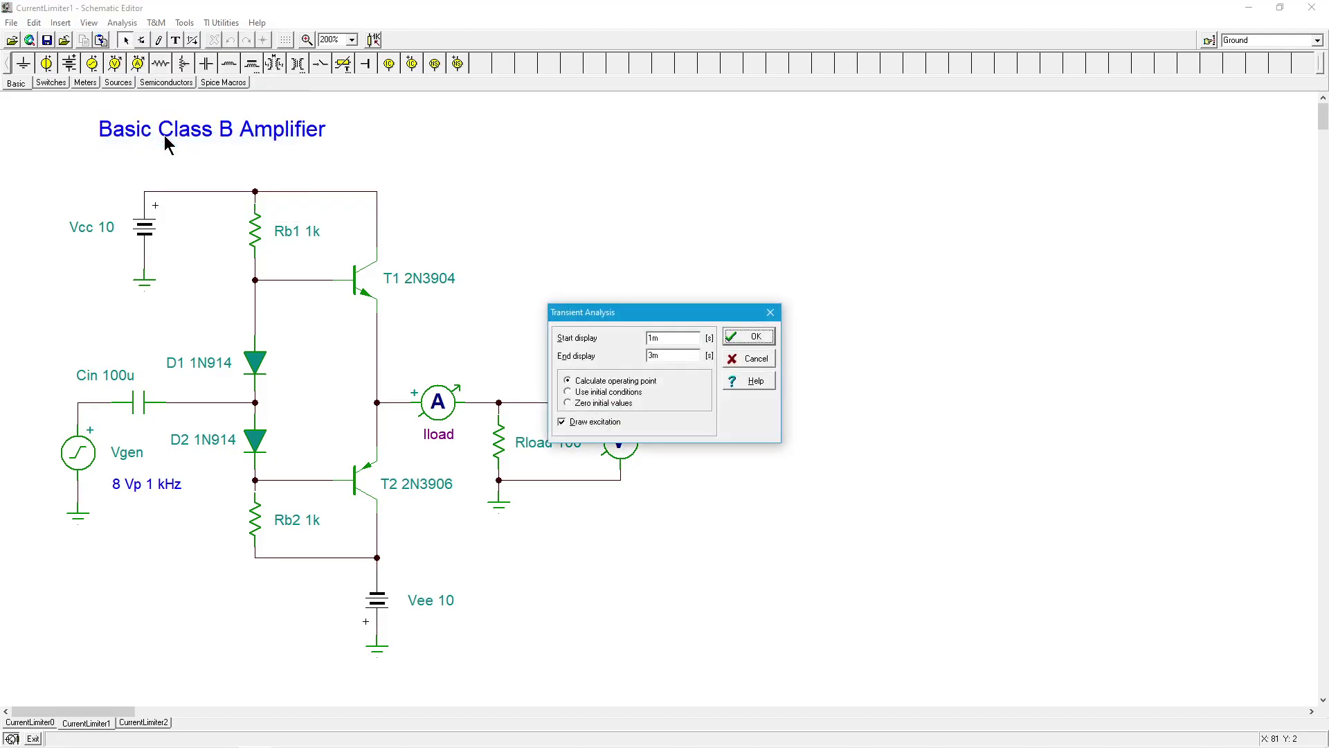
left_click(754, 339)
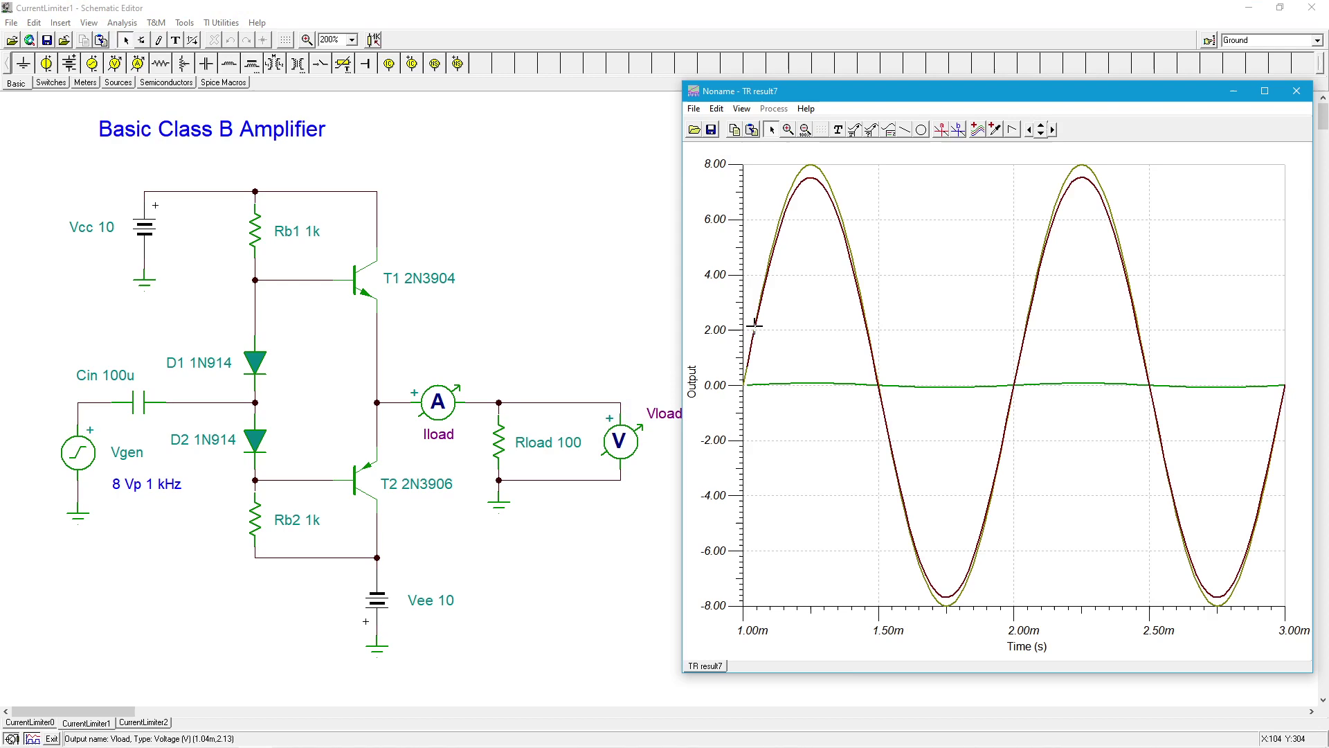
Place a curve legend on the graph and inspect the Vgen and Vload curves
left_click(889, 130)
left_click(893, 181)
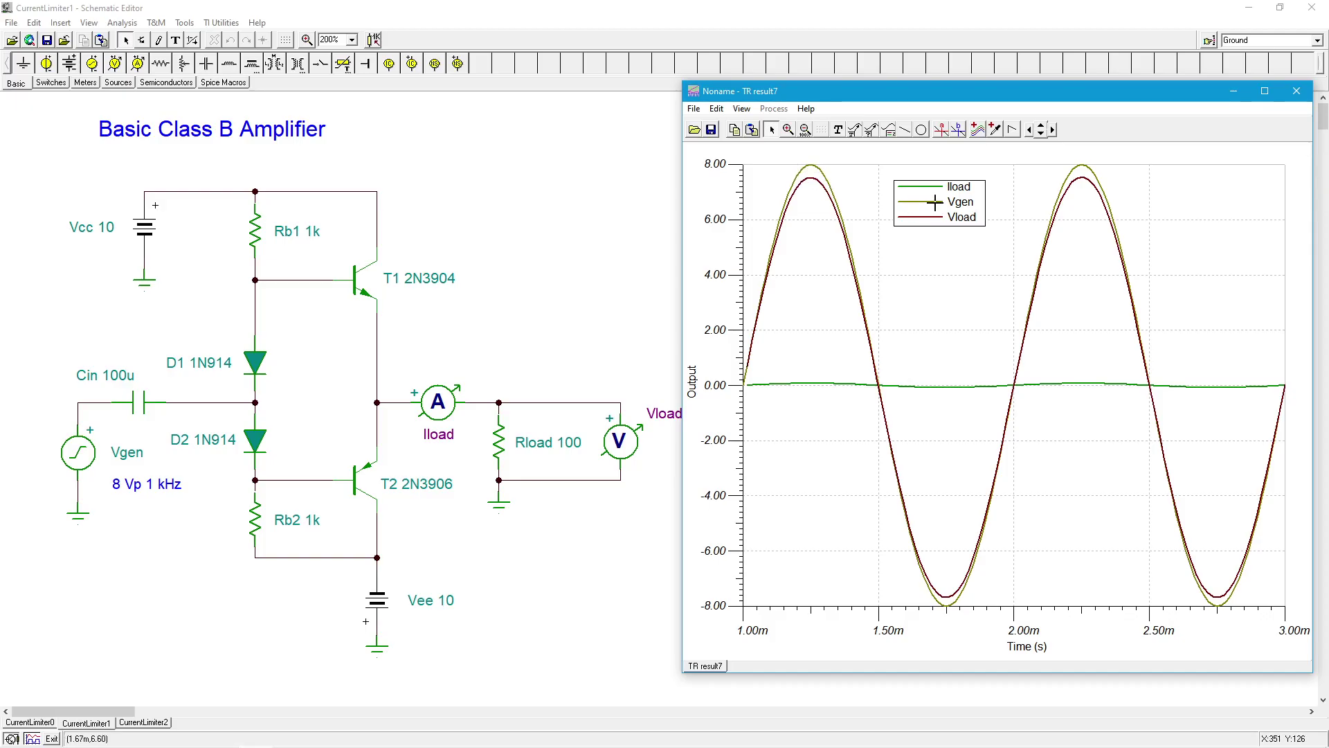
left_click(820, 167)
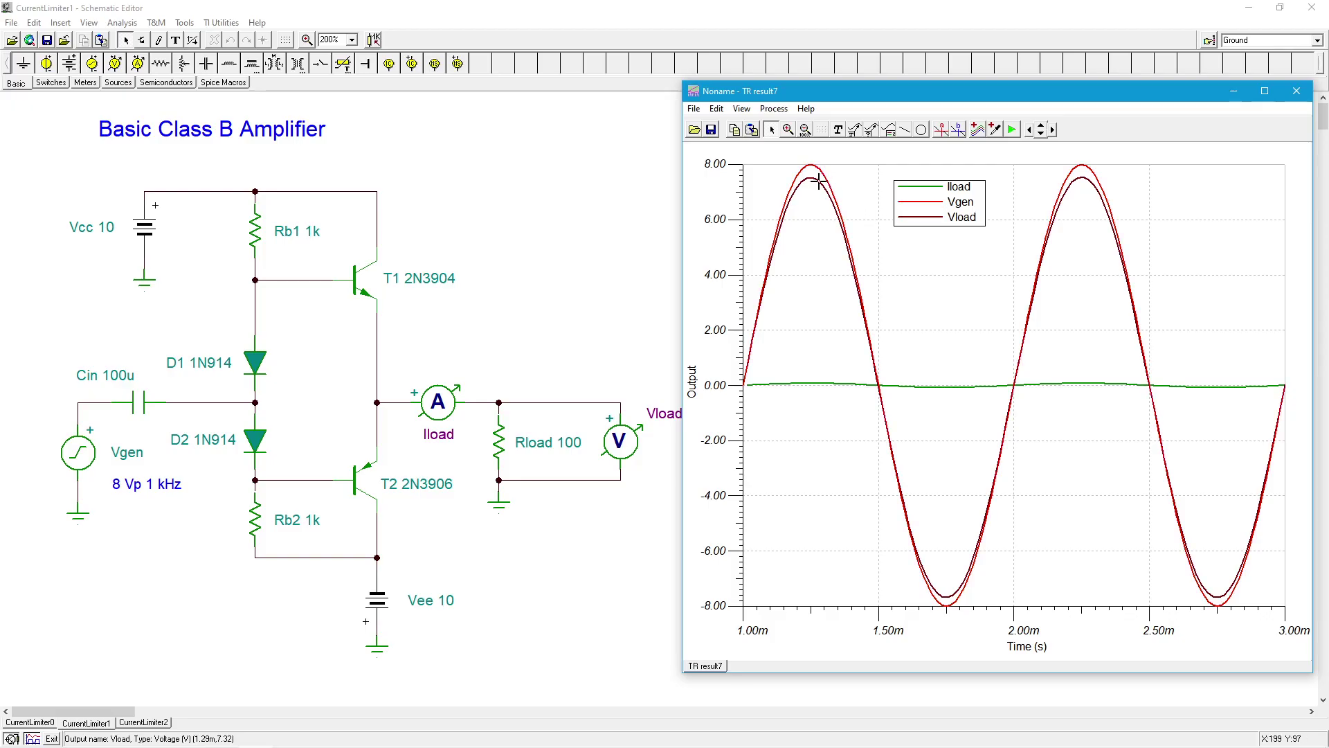
left_click(816, 181)
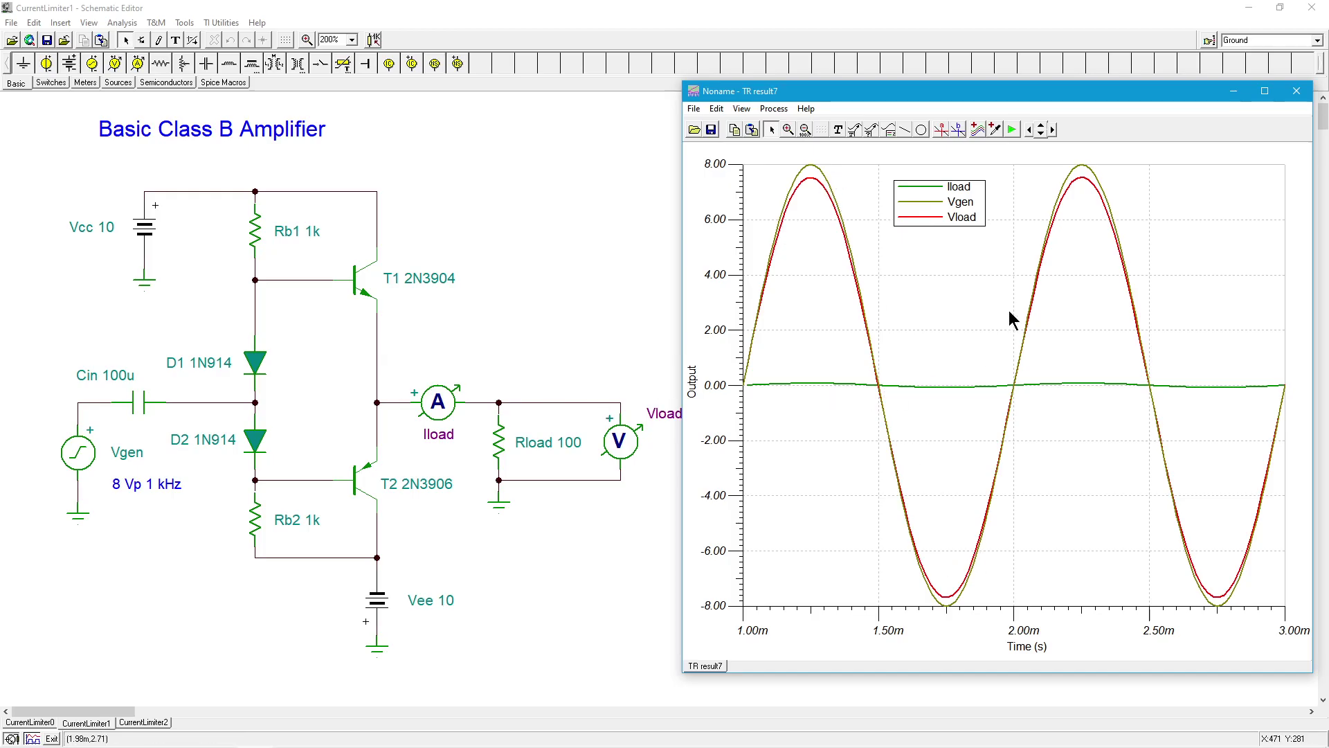
left_click(983, 306)
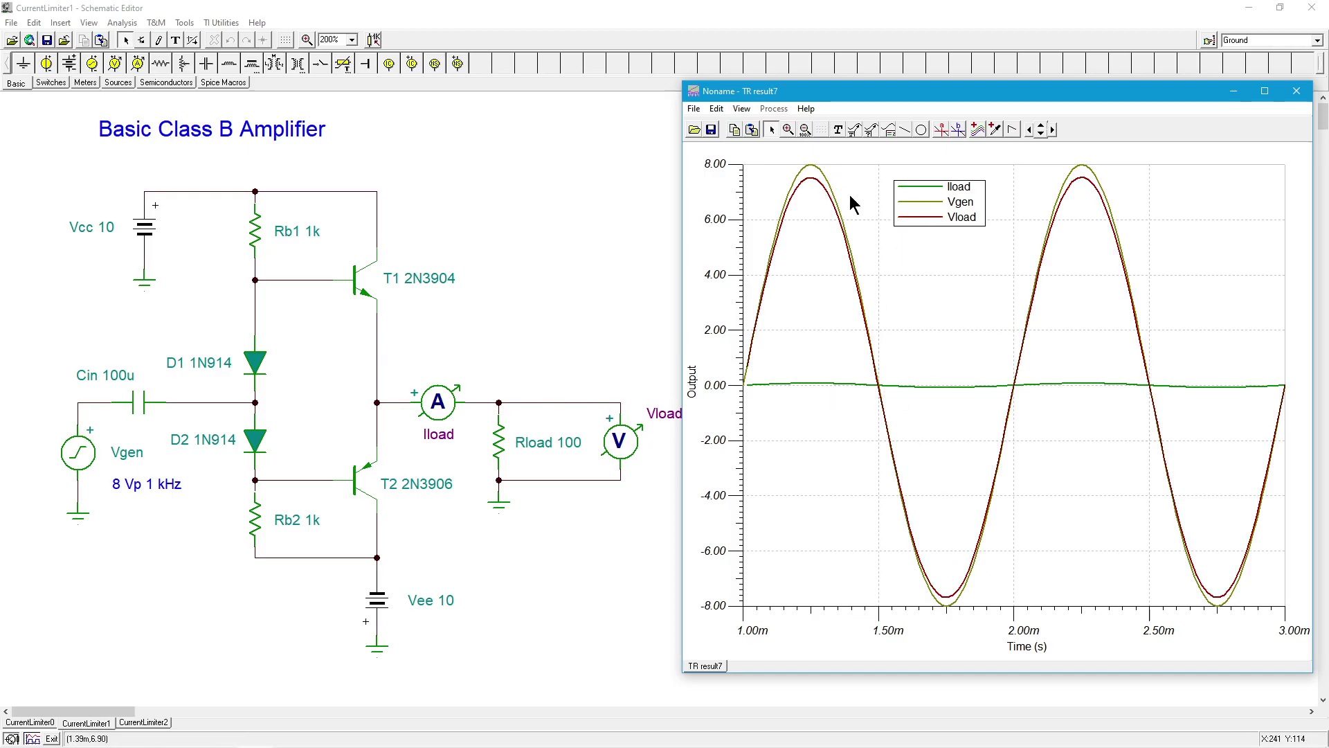
left_click(742, 109)
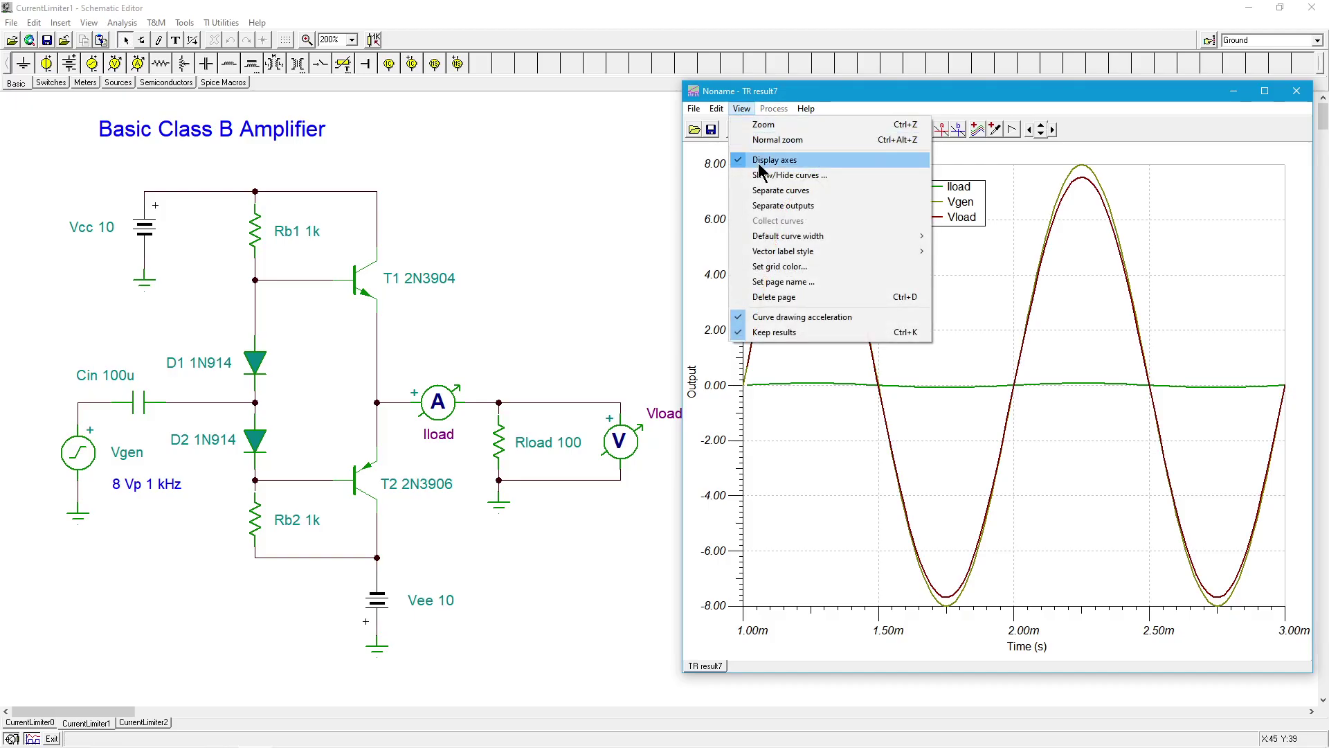
left_click(767, 189)
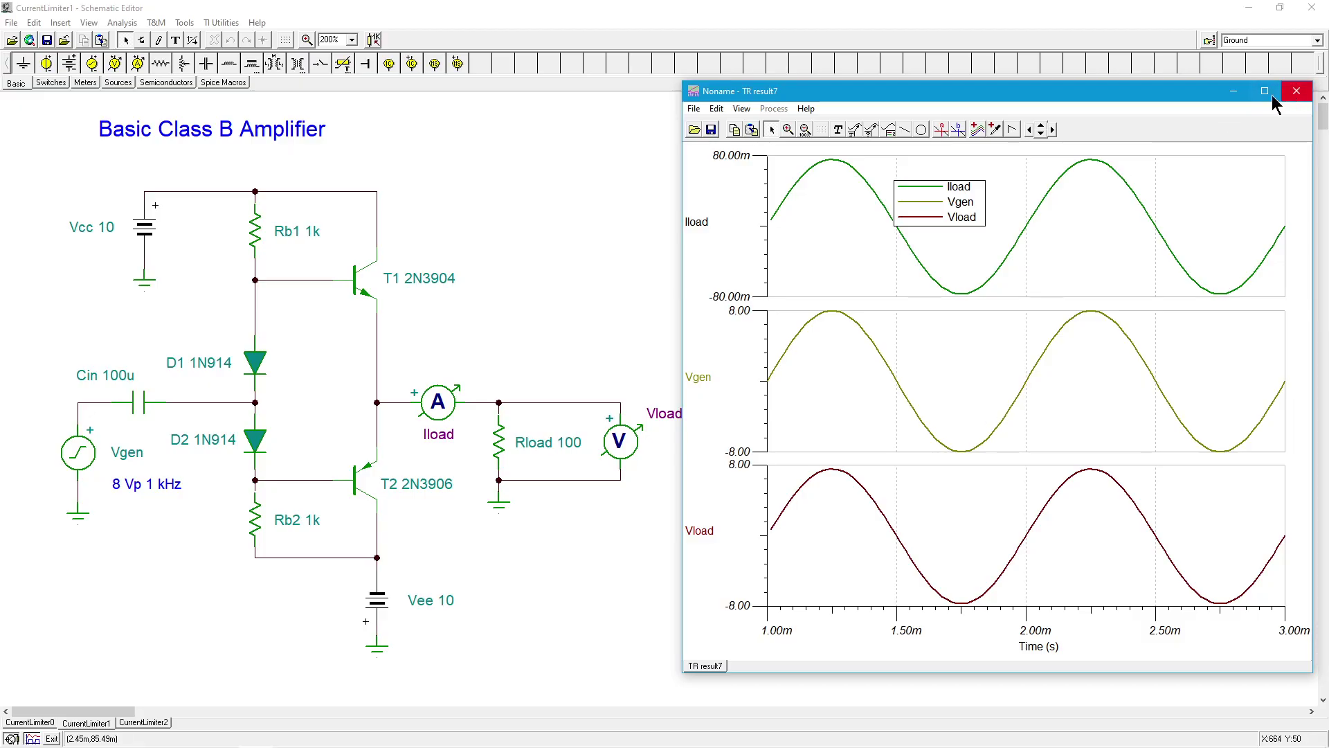
left_click(742, 109)
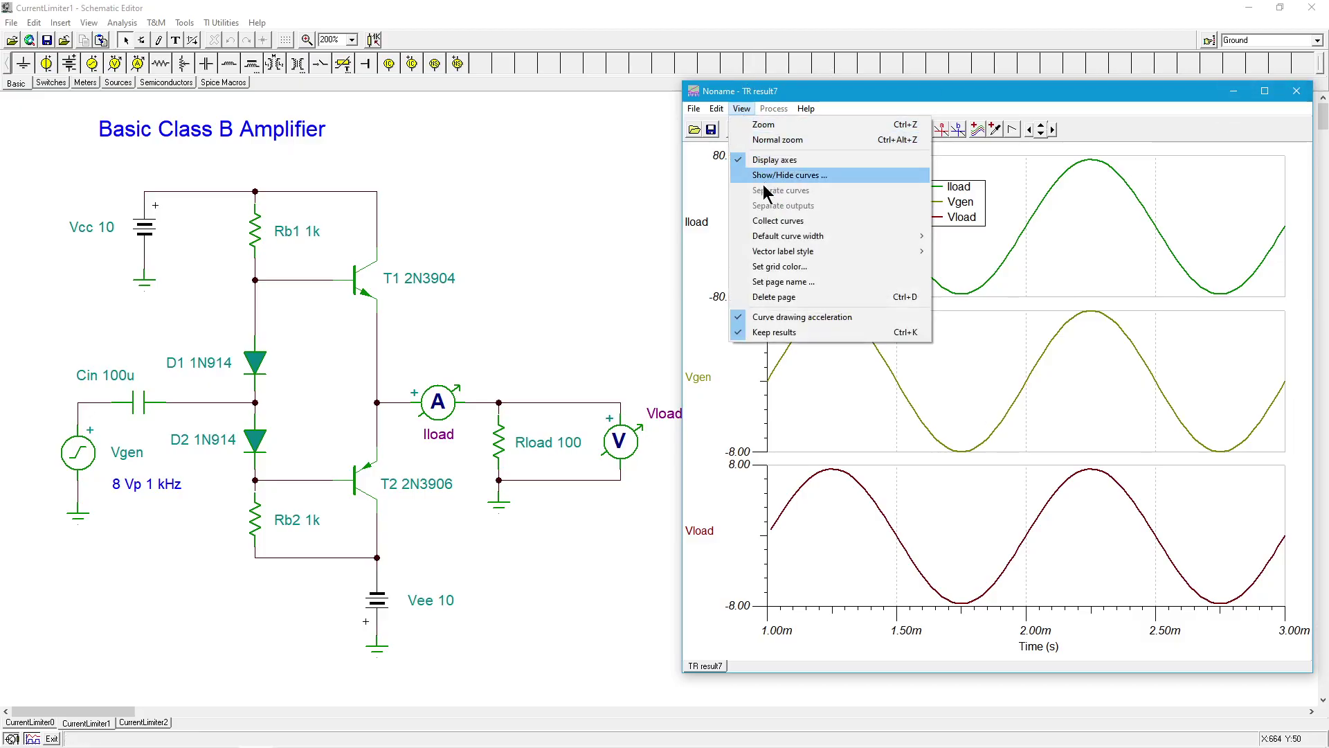
left_click(778, 222)
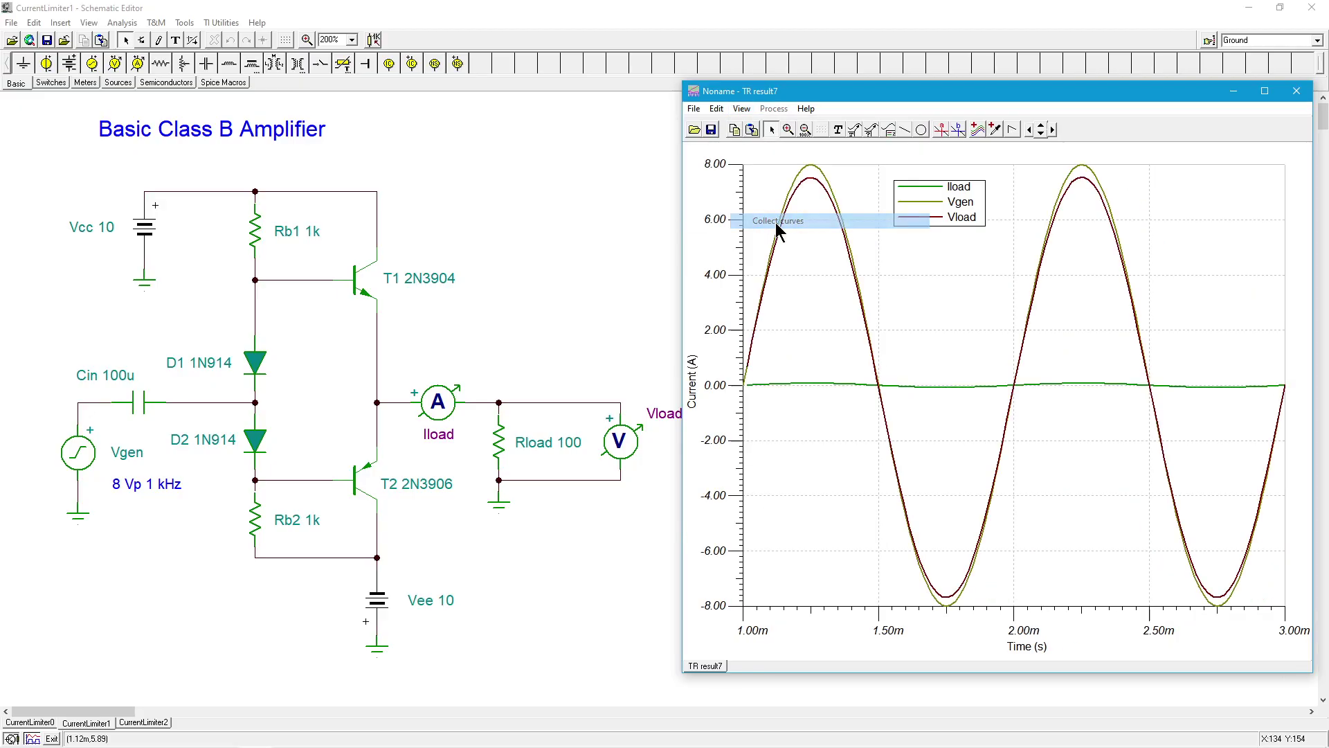
Close the transient result window and return to the CurrentLimiter1 schematic via CurrentLimiter2
left_click(1292, 91)
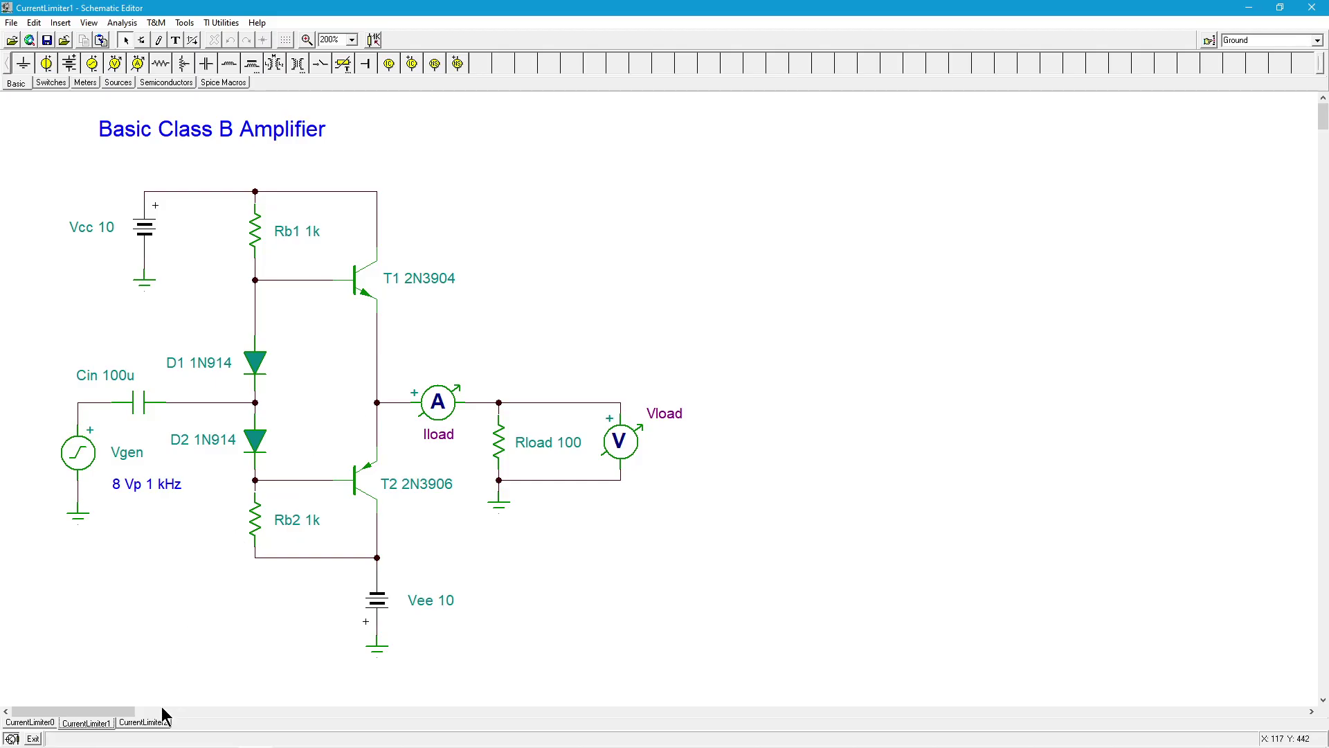
left_click(144, 723)
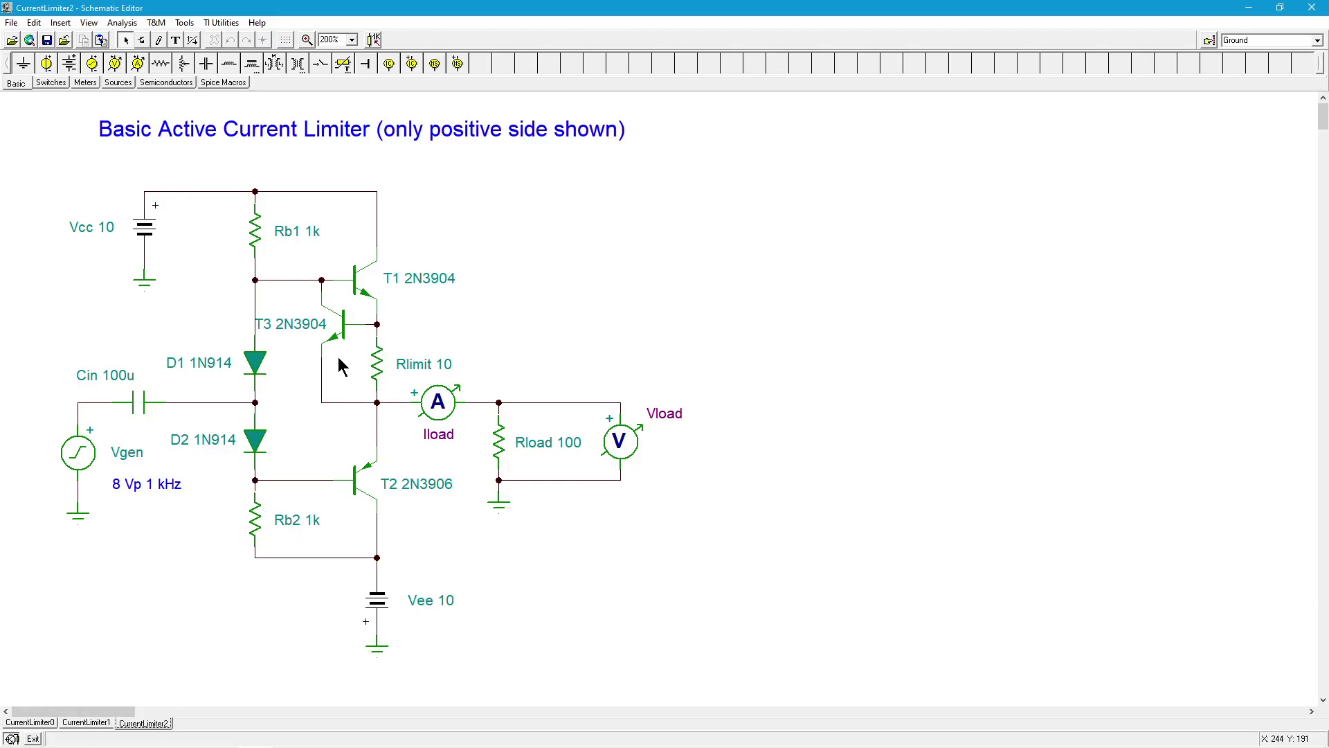
left_click(97, 724)
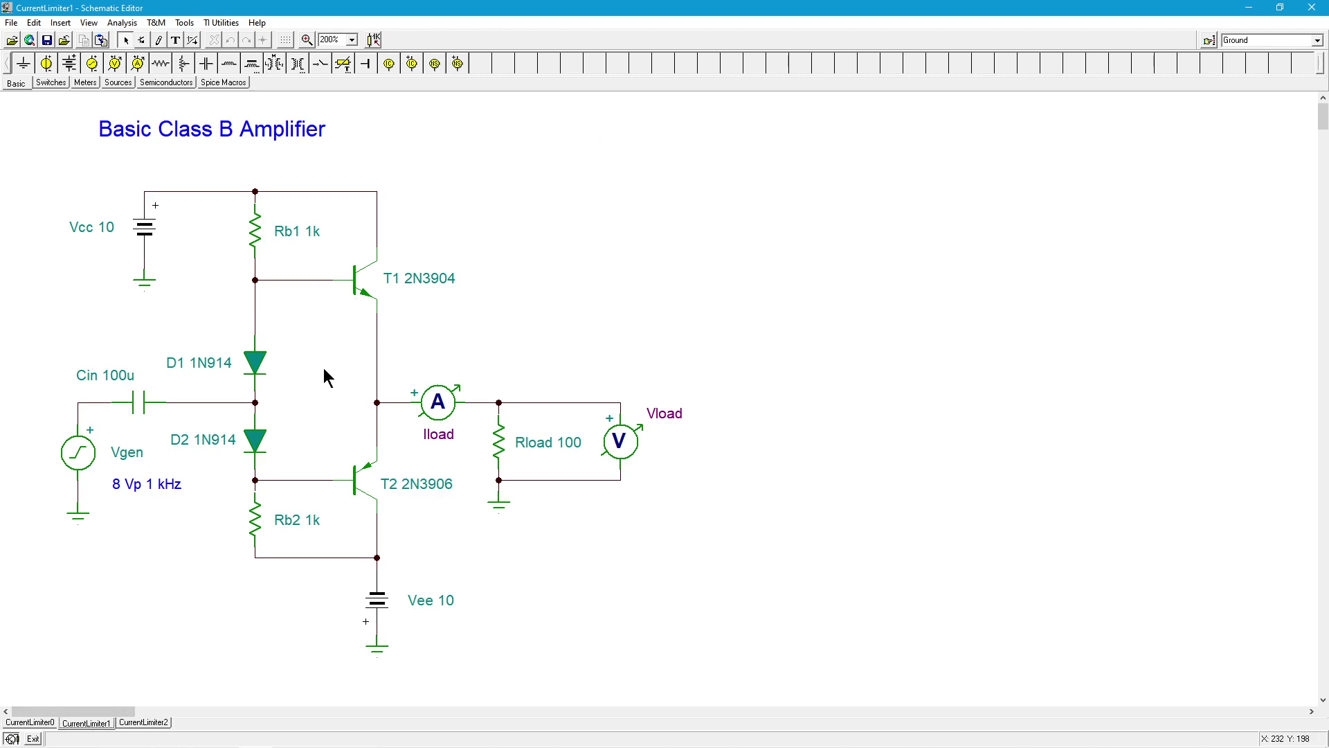
Switch to the CurrentLimiter2 'Basic Active Current Limiter' sheet with T3 and a 10-ohm Rlimit
left_click(157, 722)
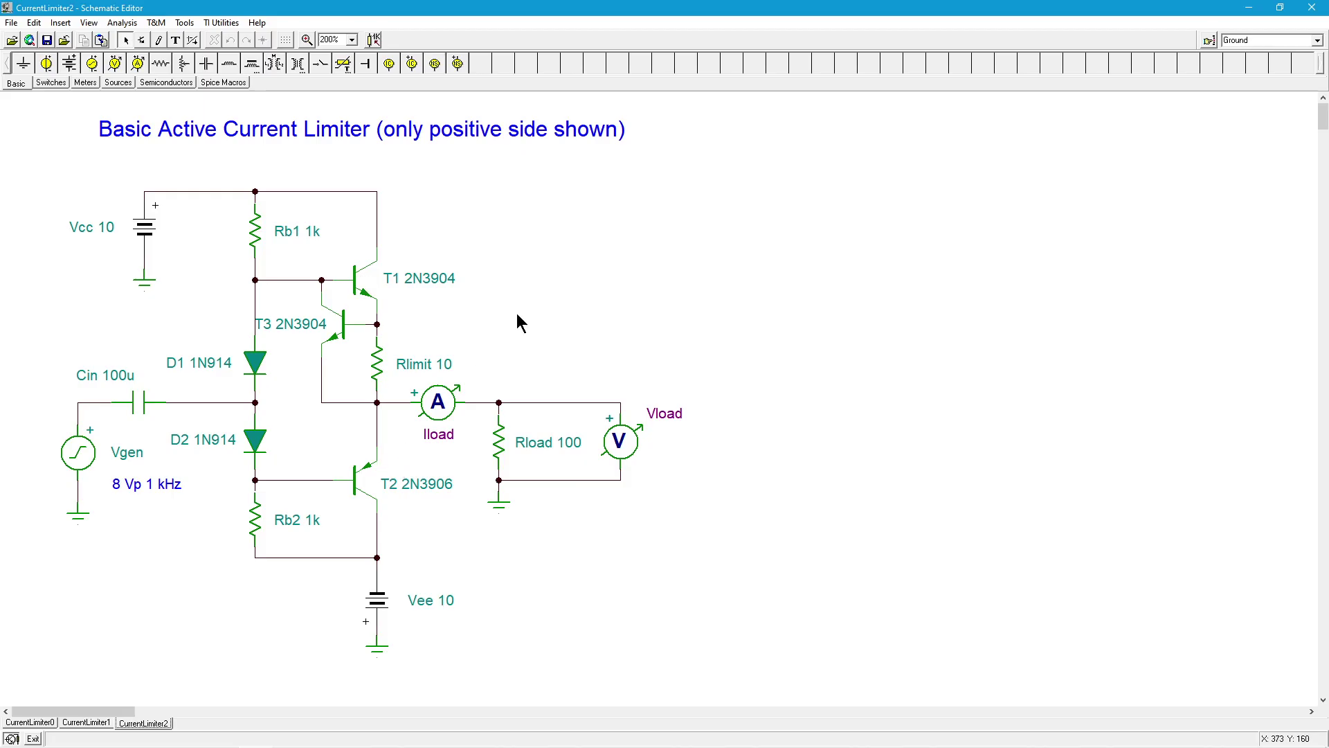
Run a transient simulation of the limiter, add a curve legend and highlight Vload
left_click(122, 23)
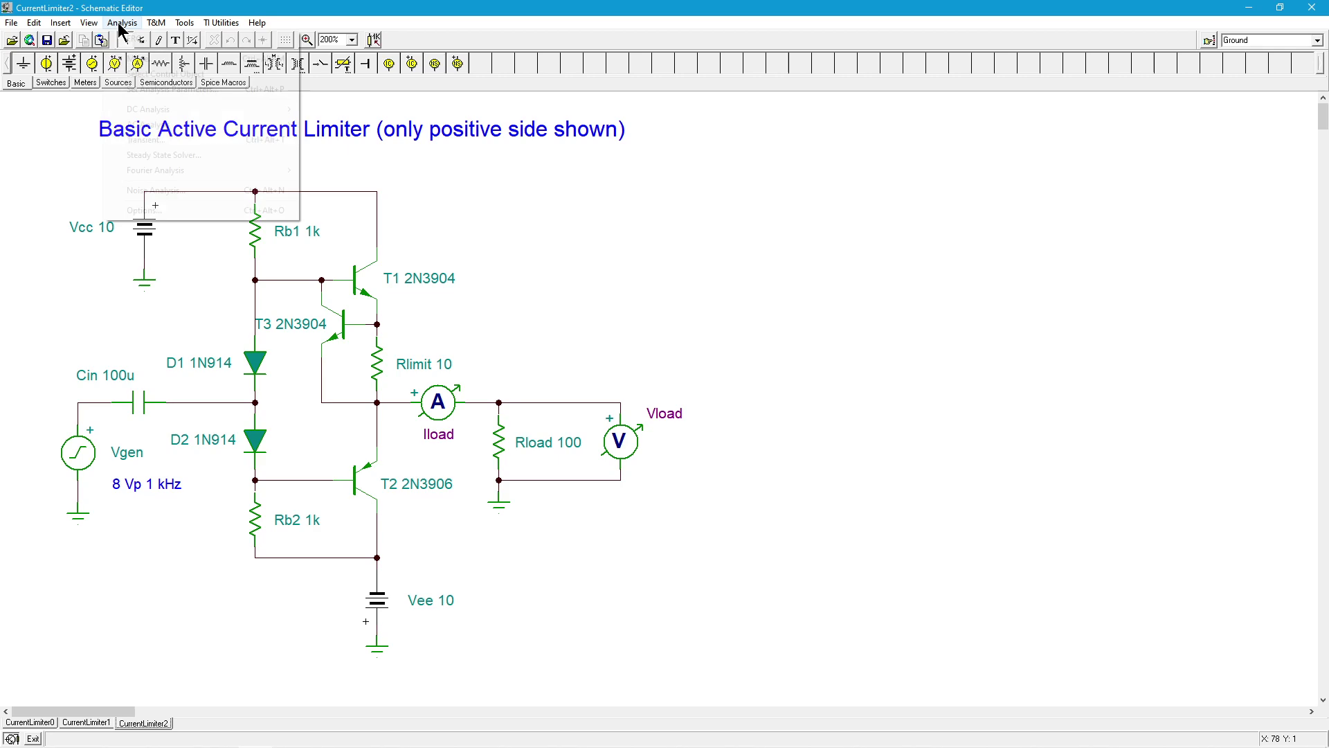
left_click(161, 140)
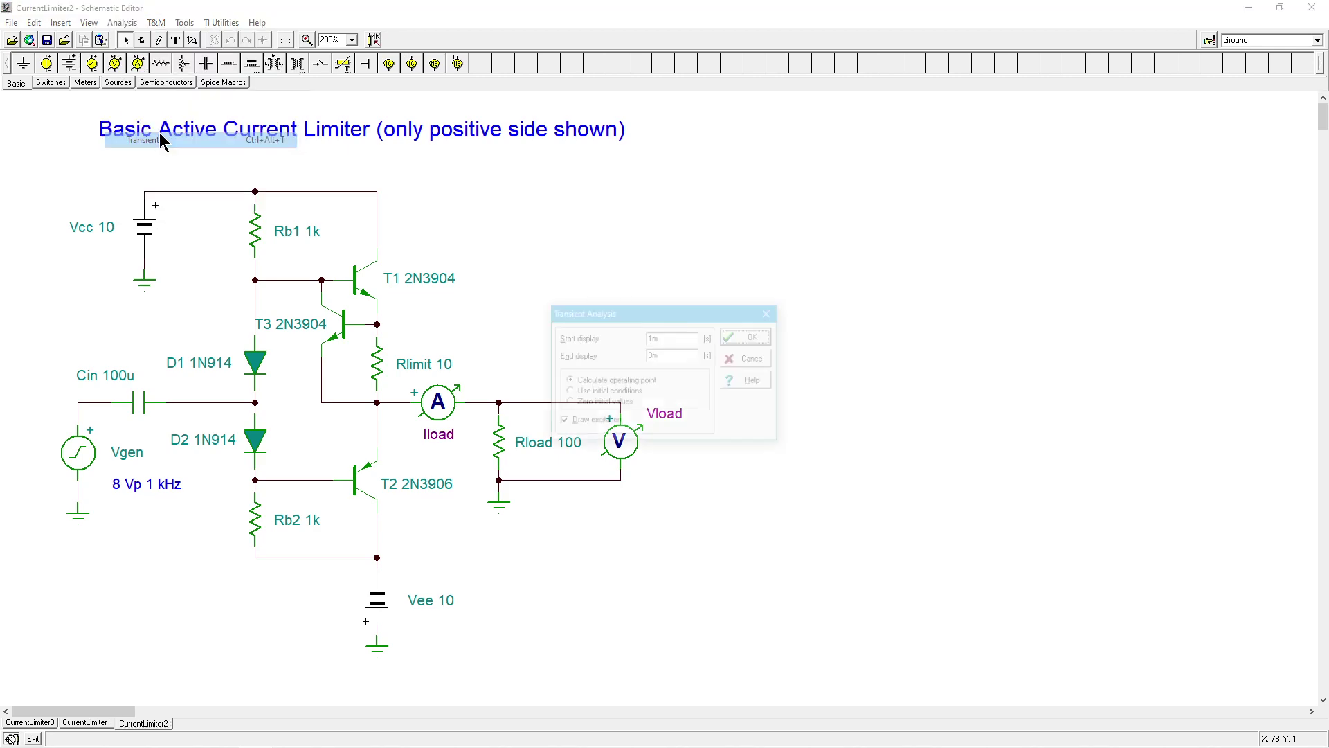
left_click(752, 340)
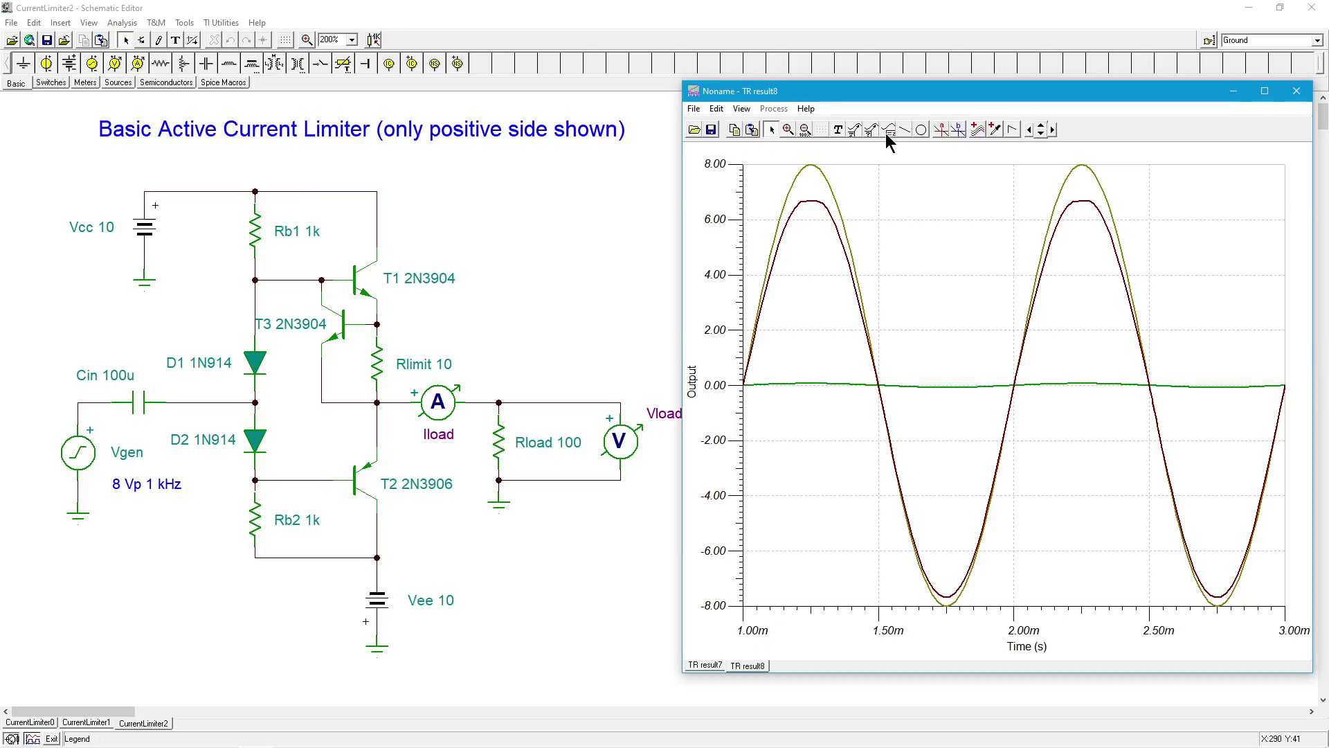
left_click(889, 131)
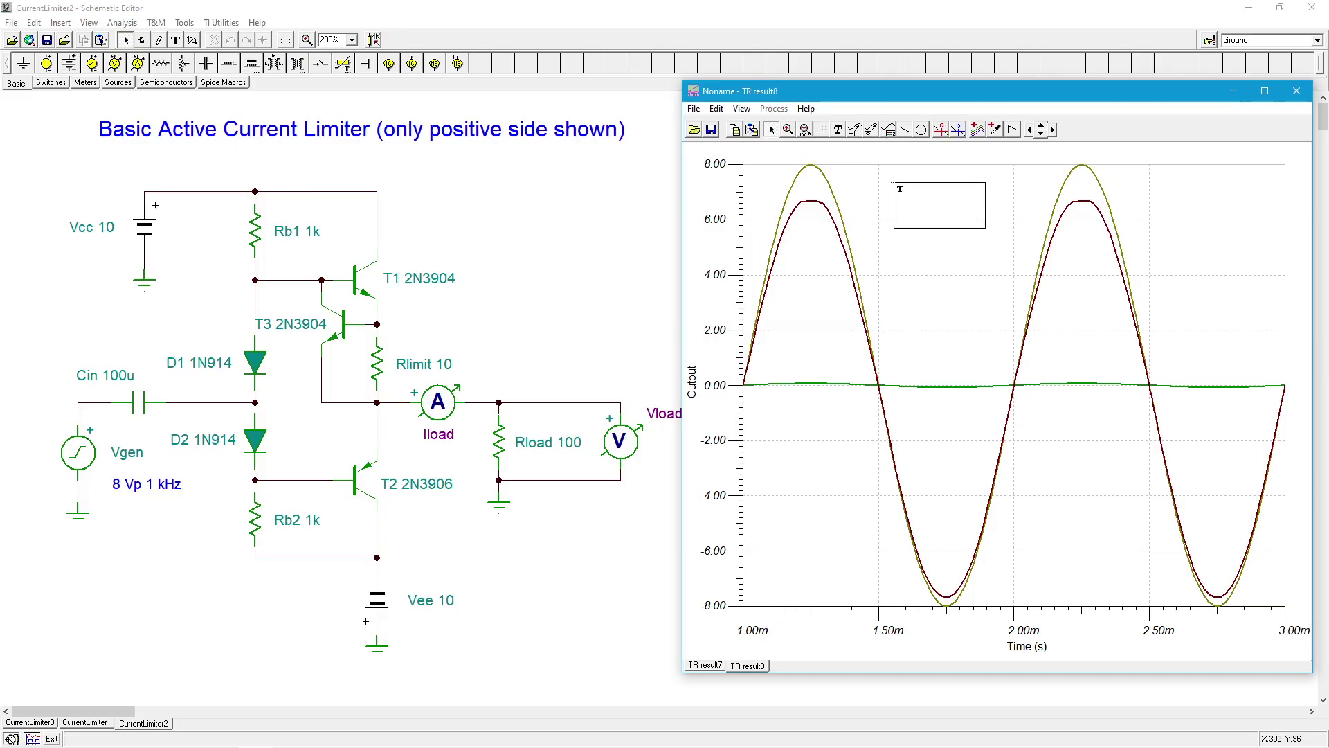
left_click(819, 202)
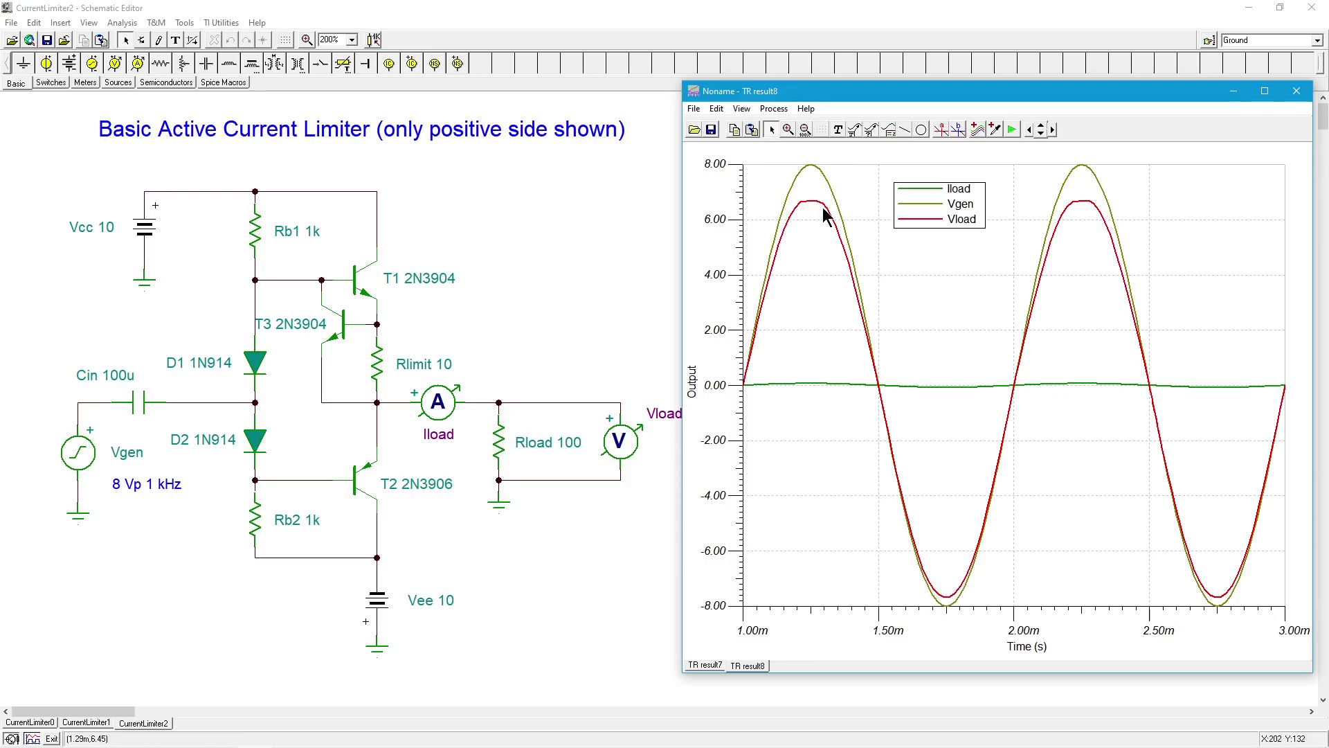
Separate the Iload, Vgen and Vload curves, then collect them back into one overlaid graph
left_click(741, 109)
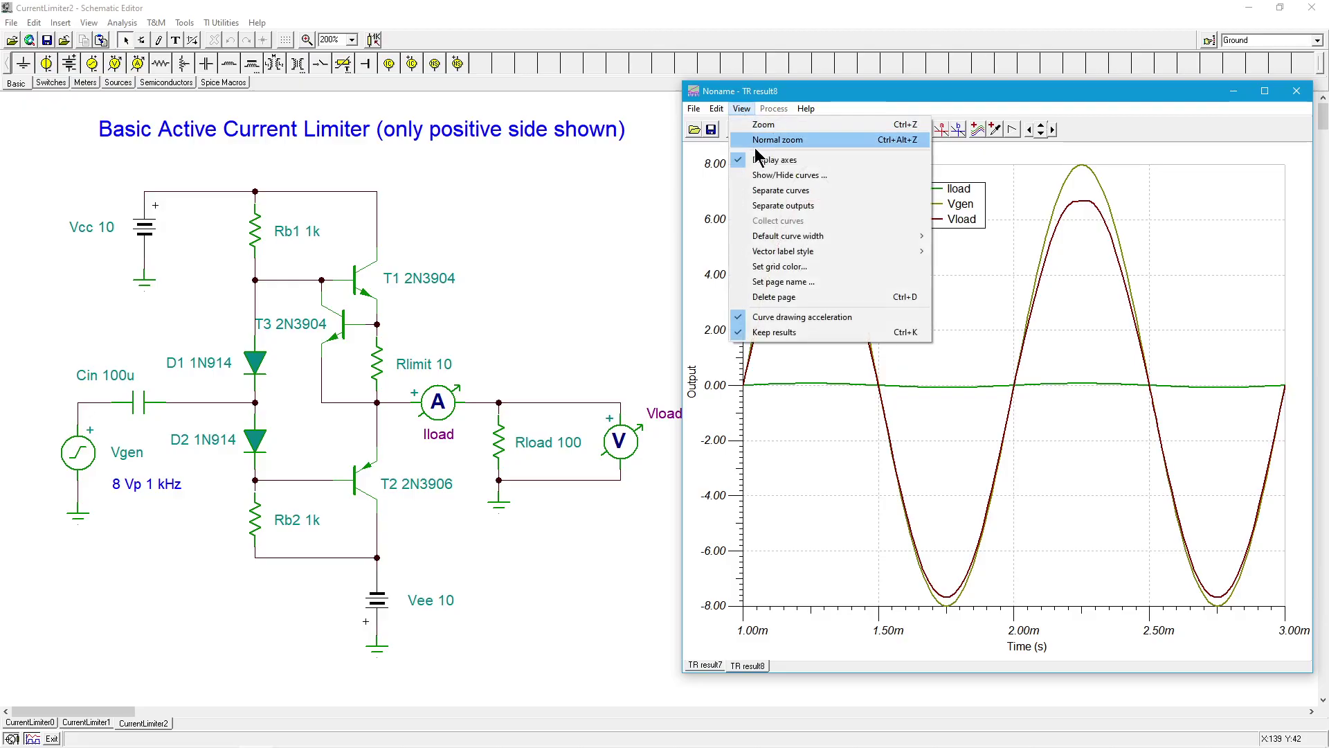
left_click(788, 191)
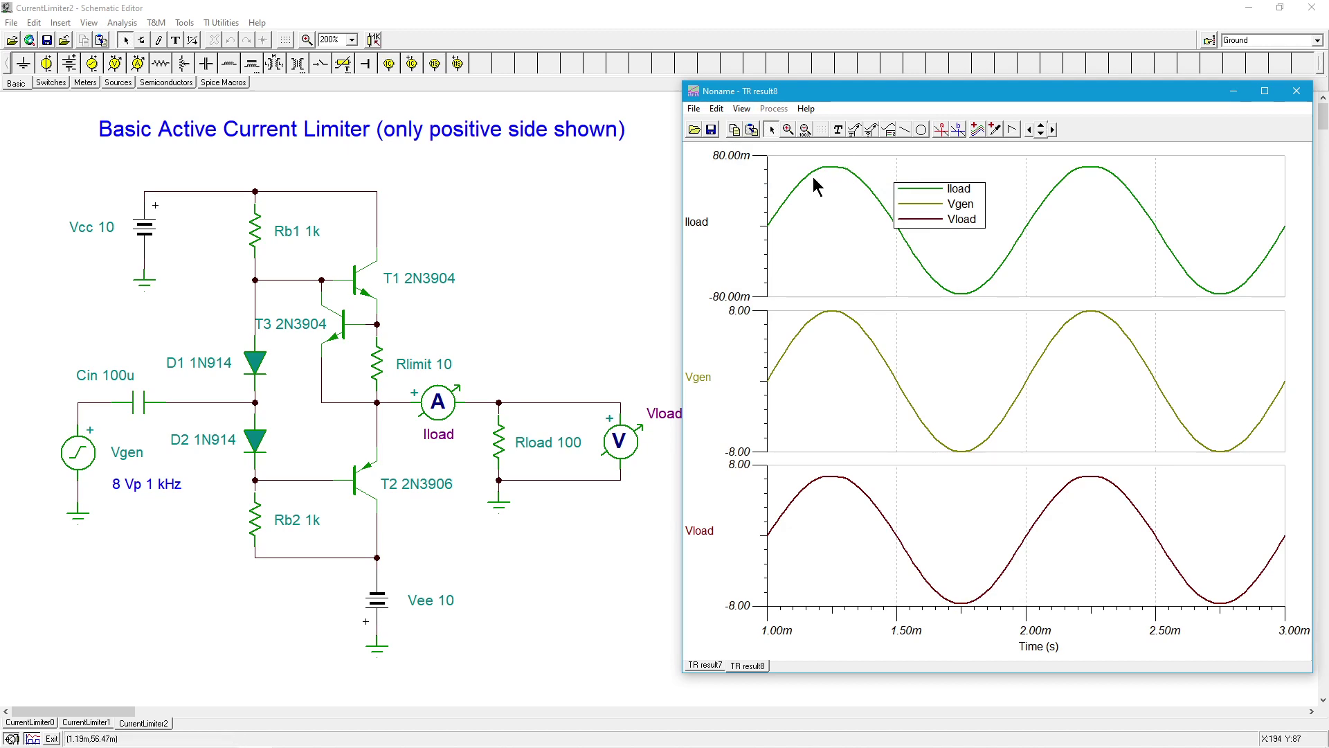
left_click(744, 111)
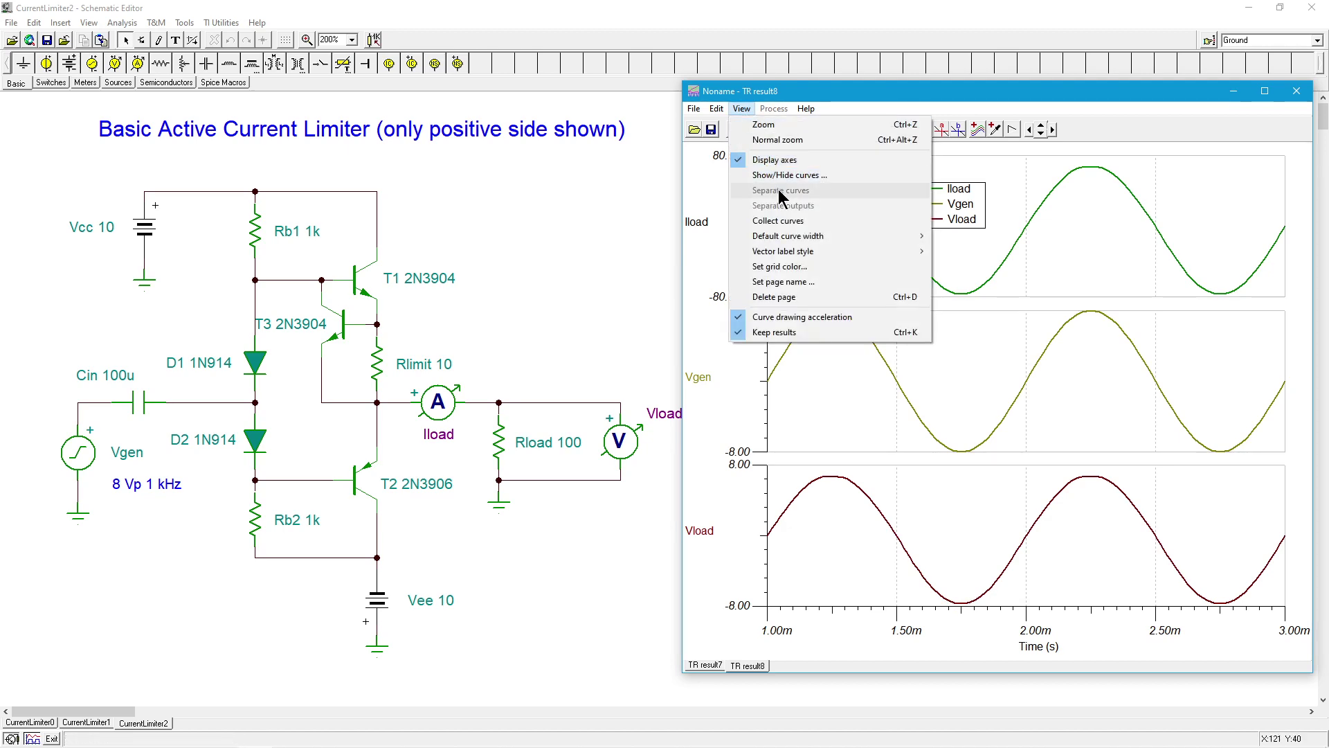
left_click(792, 221)
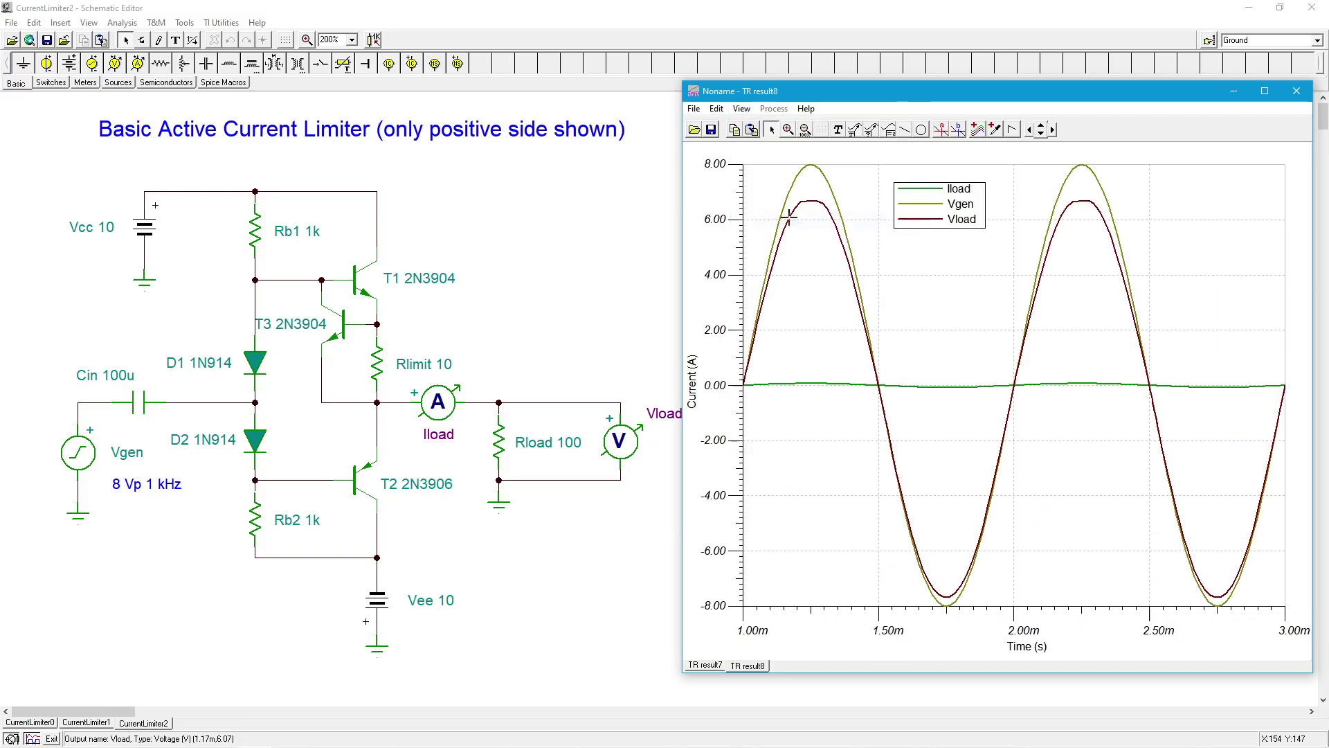
Change Rlimit's resistance from 10 to 15 ohms, then deselect it
left_click(377, 365)
double_click(377, 365)
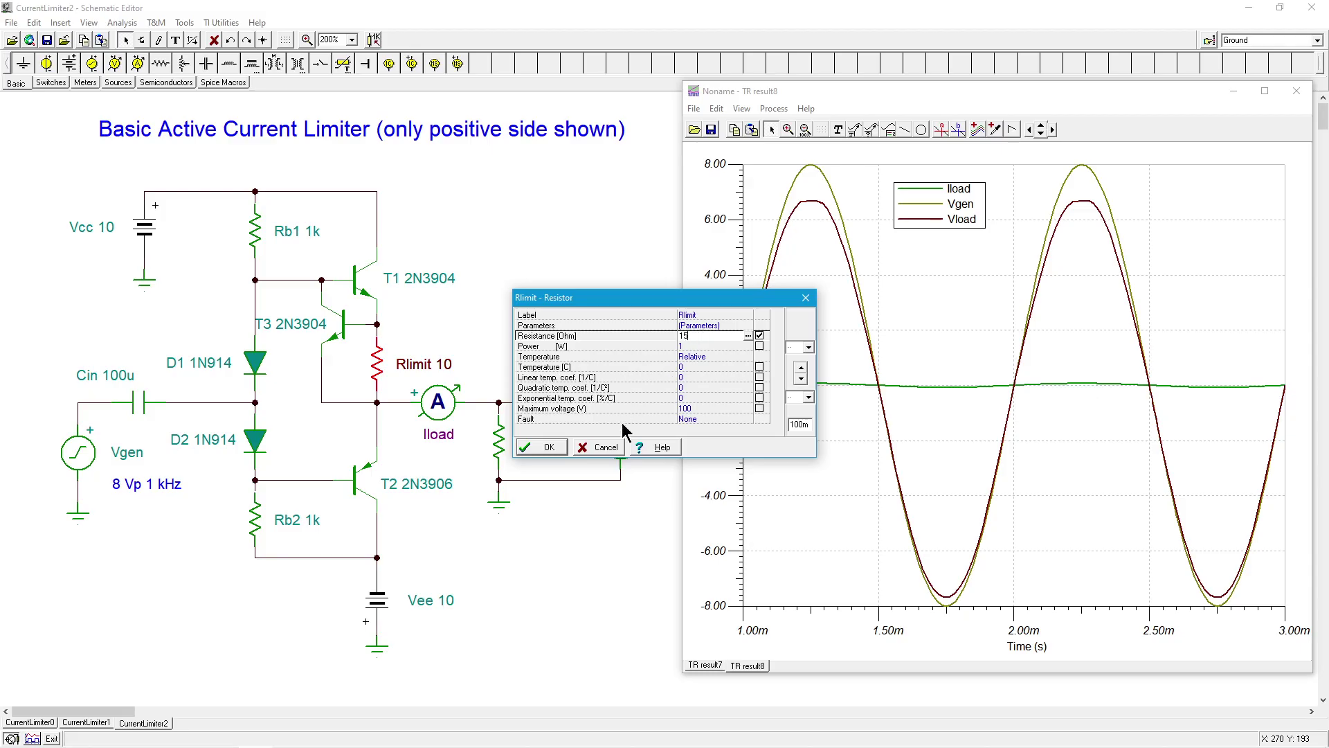
left_click(547, 448)
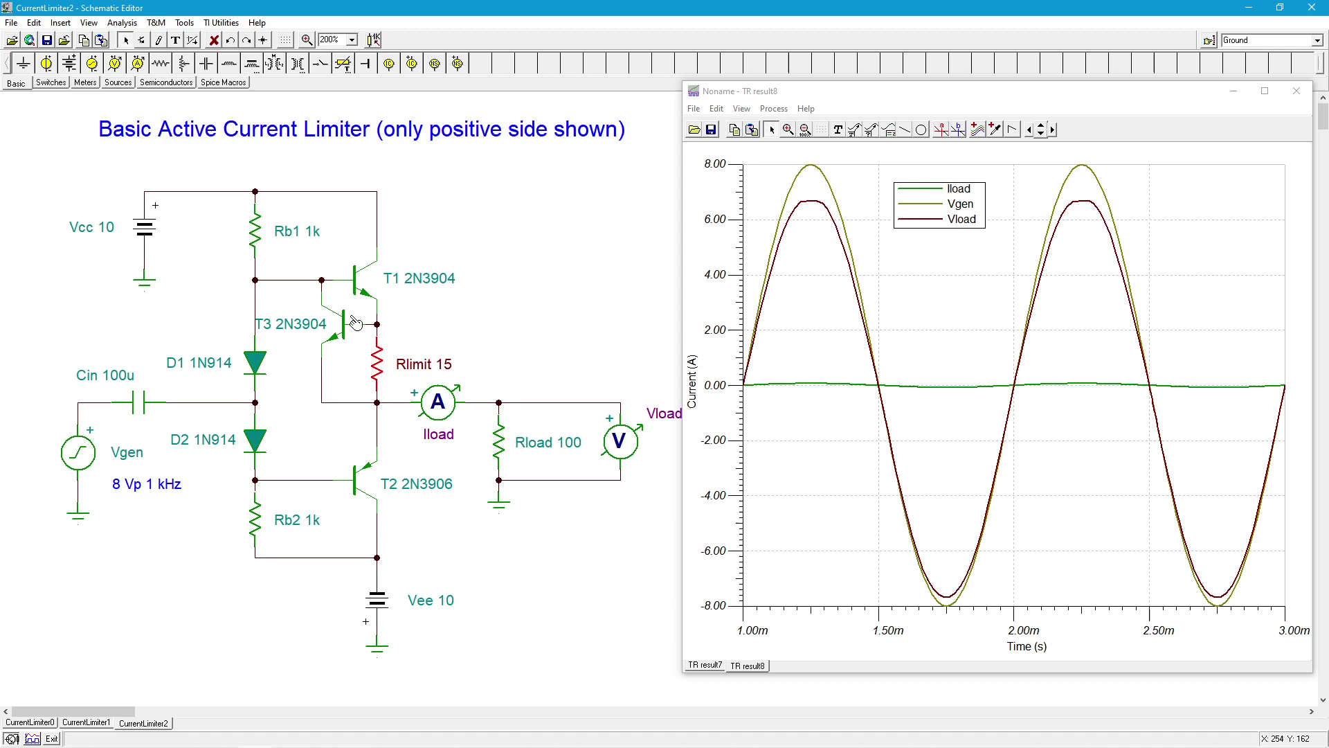
left_click(513, 370)
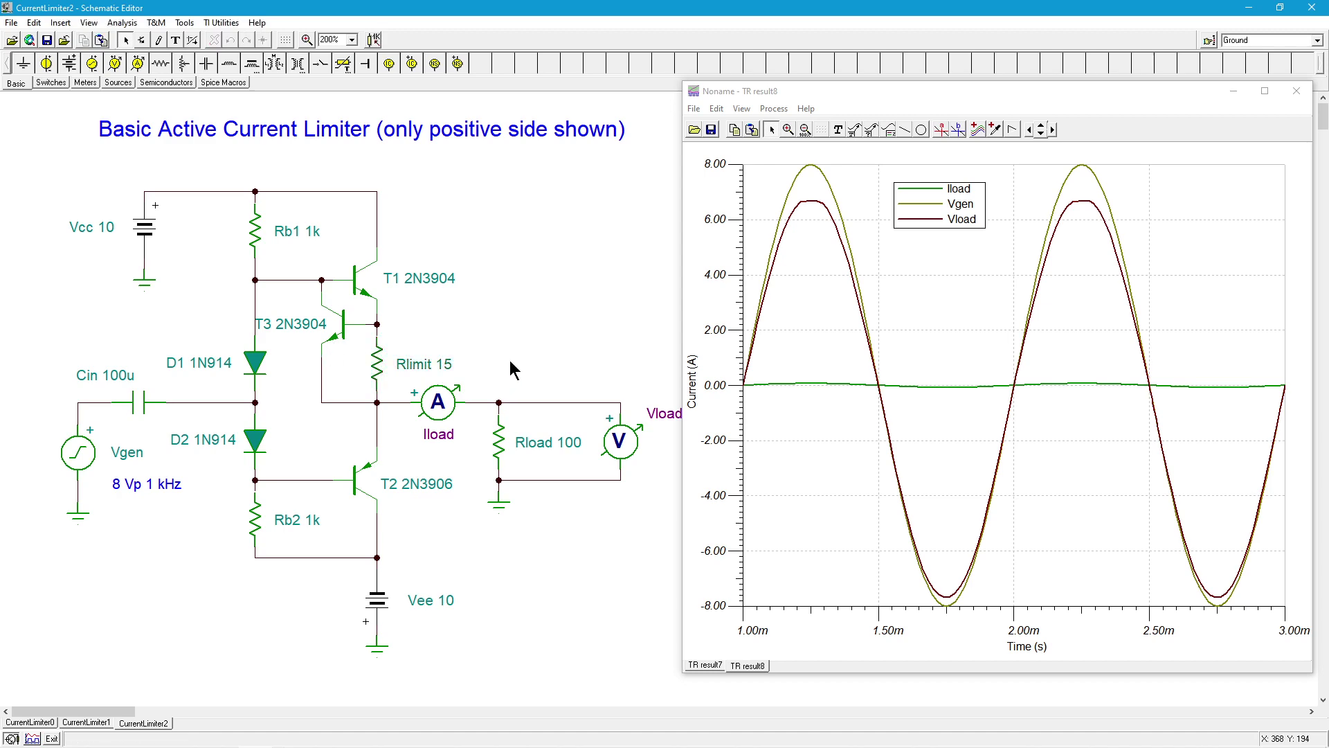
Re-run the transient analysis from 1m to 3m with Rlimit at 15 ohms
left_click(126, 26)
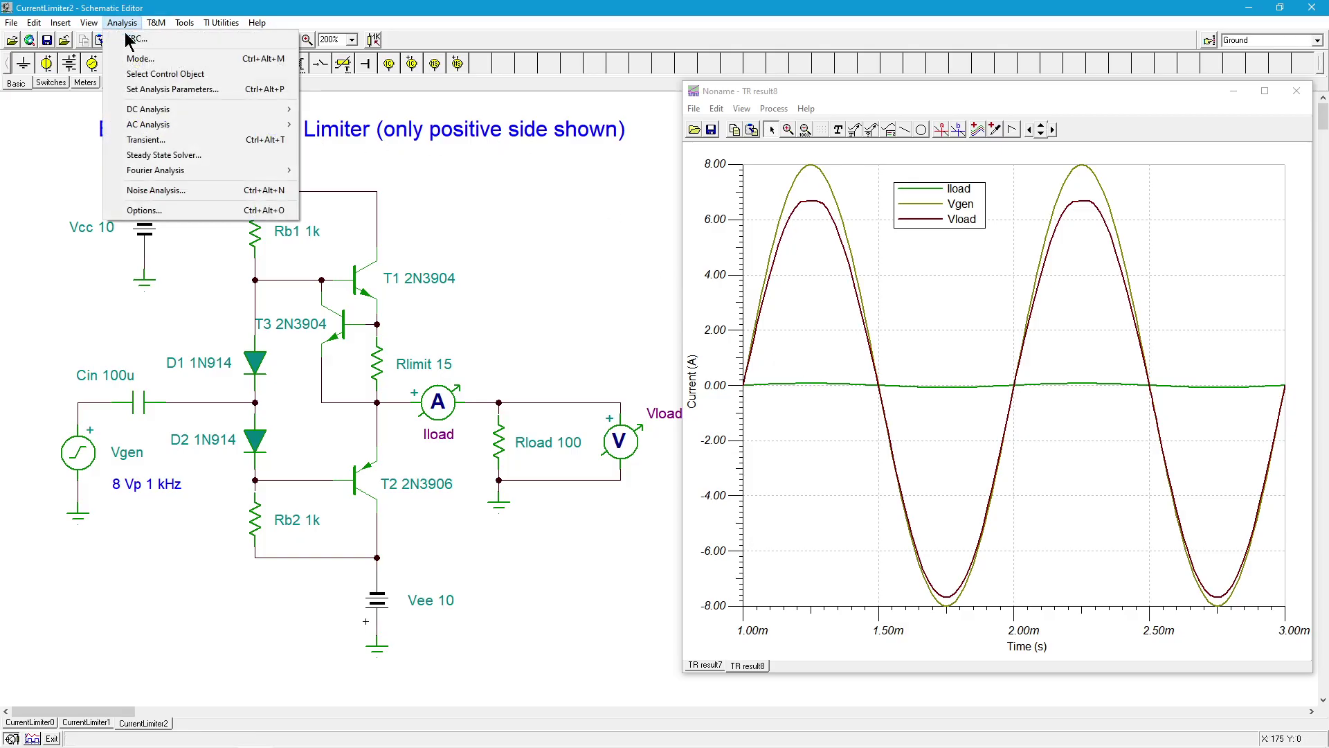
left_click(159, 141)
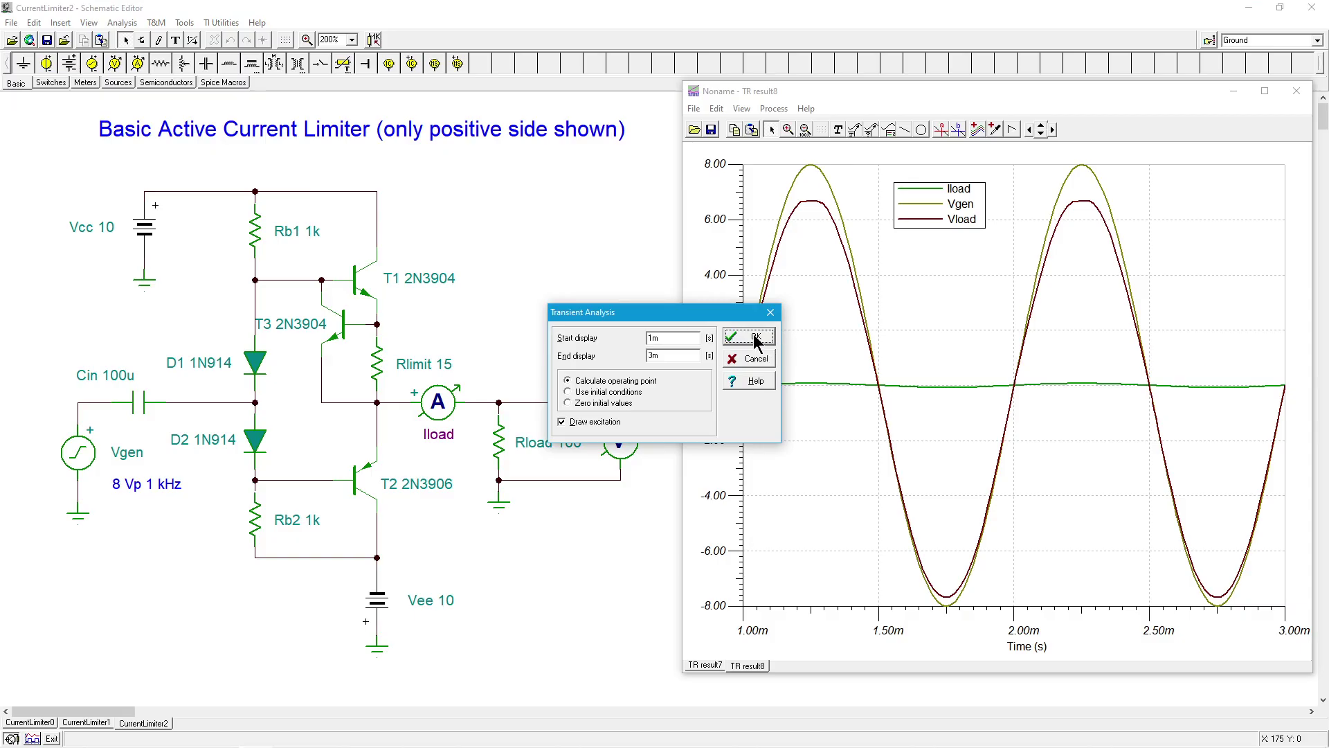
left_click(754, 335)
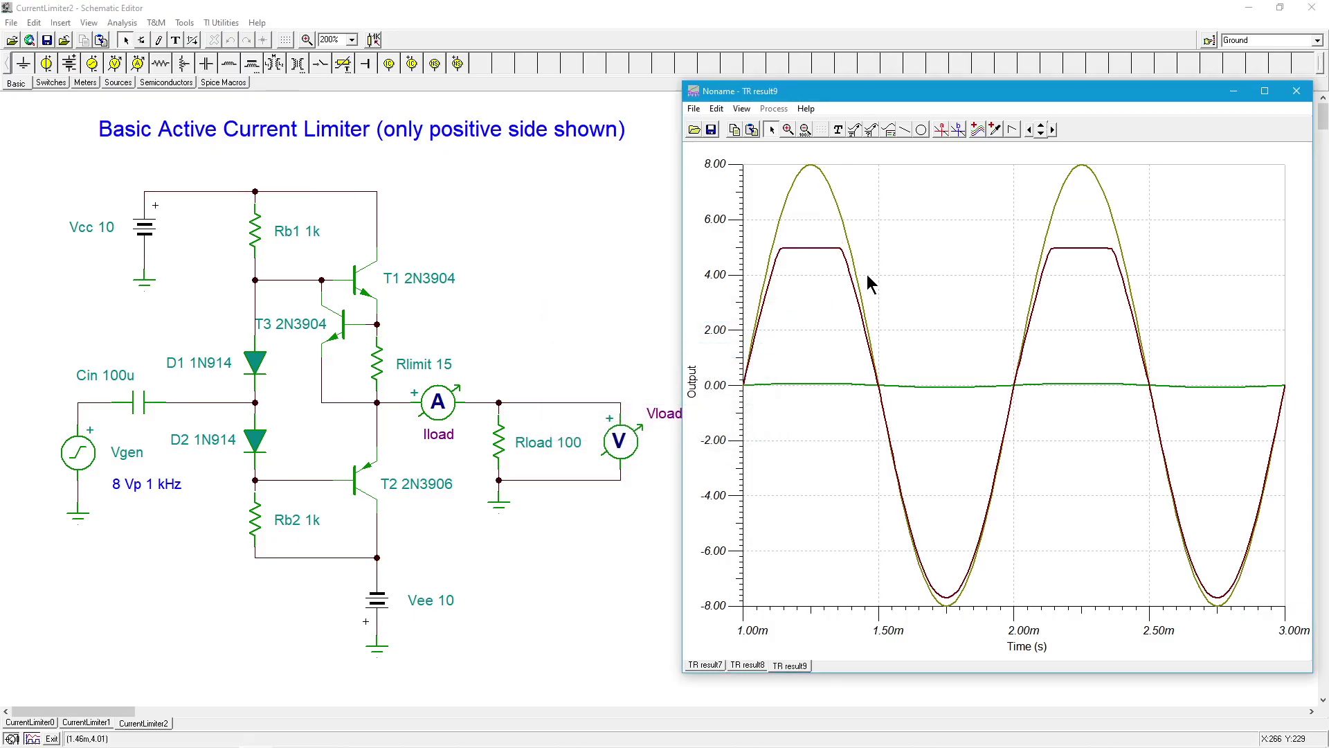
Measure the clipped Vload peak (about 4.96 V near 1.26m) with cursor a, then remove it
left_click(941, 130)
left_click(822, 248)
left_click_drag(828, 153, 824, 160)
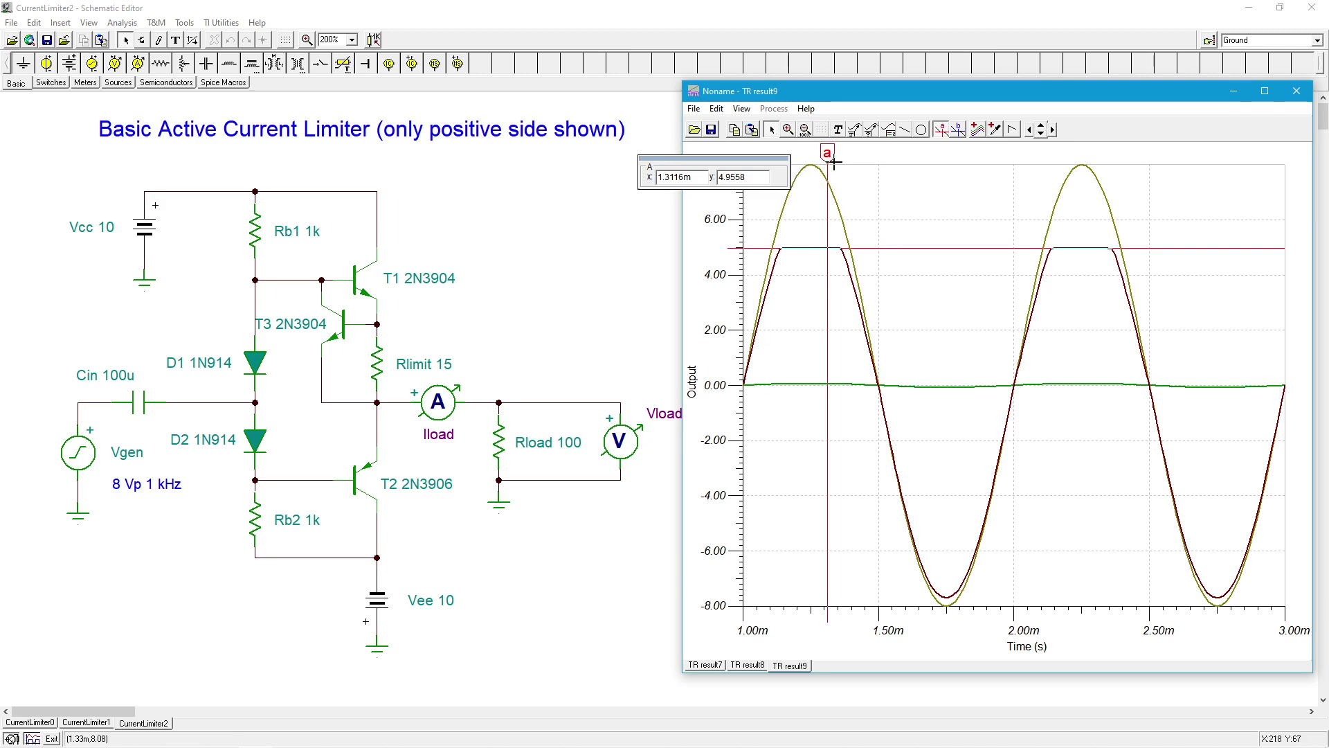
left_click_drag(828, 153, 812, 153)
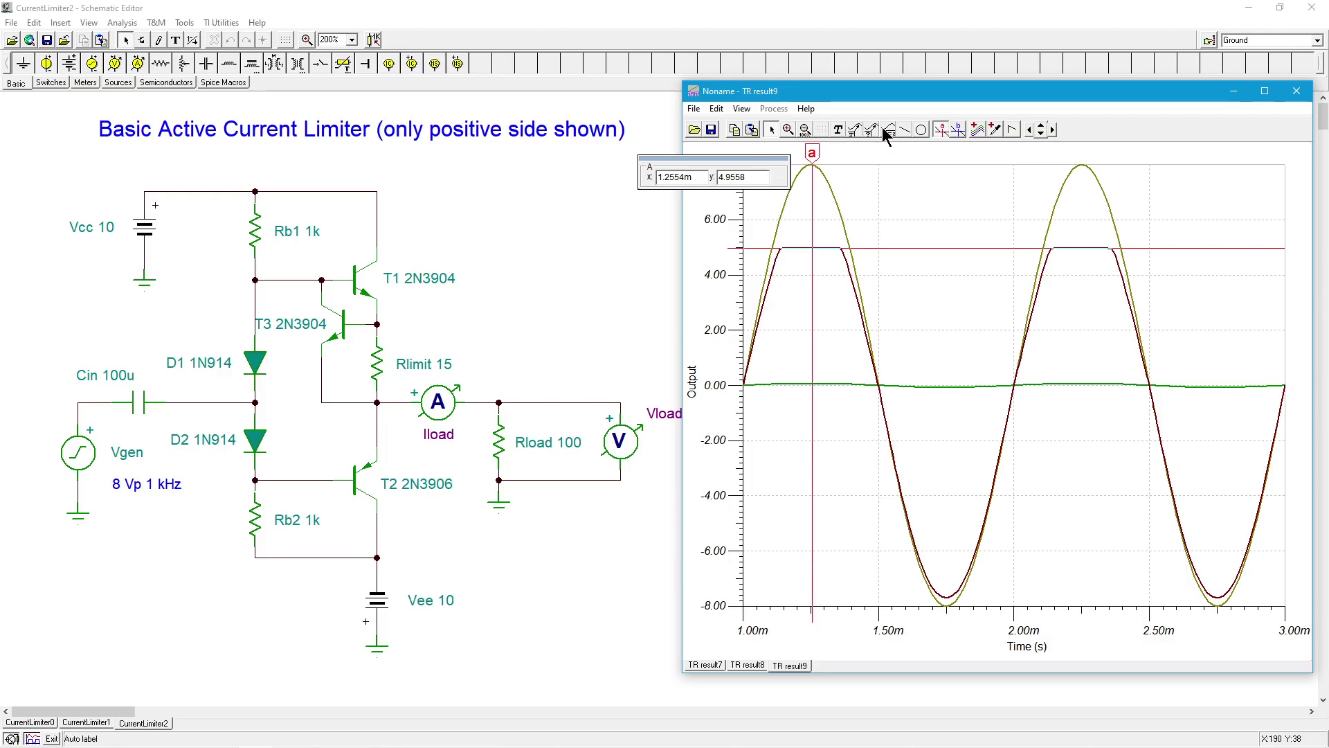
left_click(941, 130)
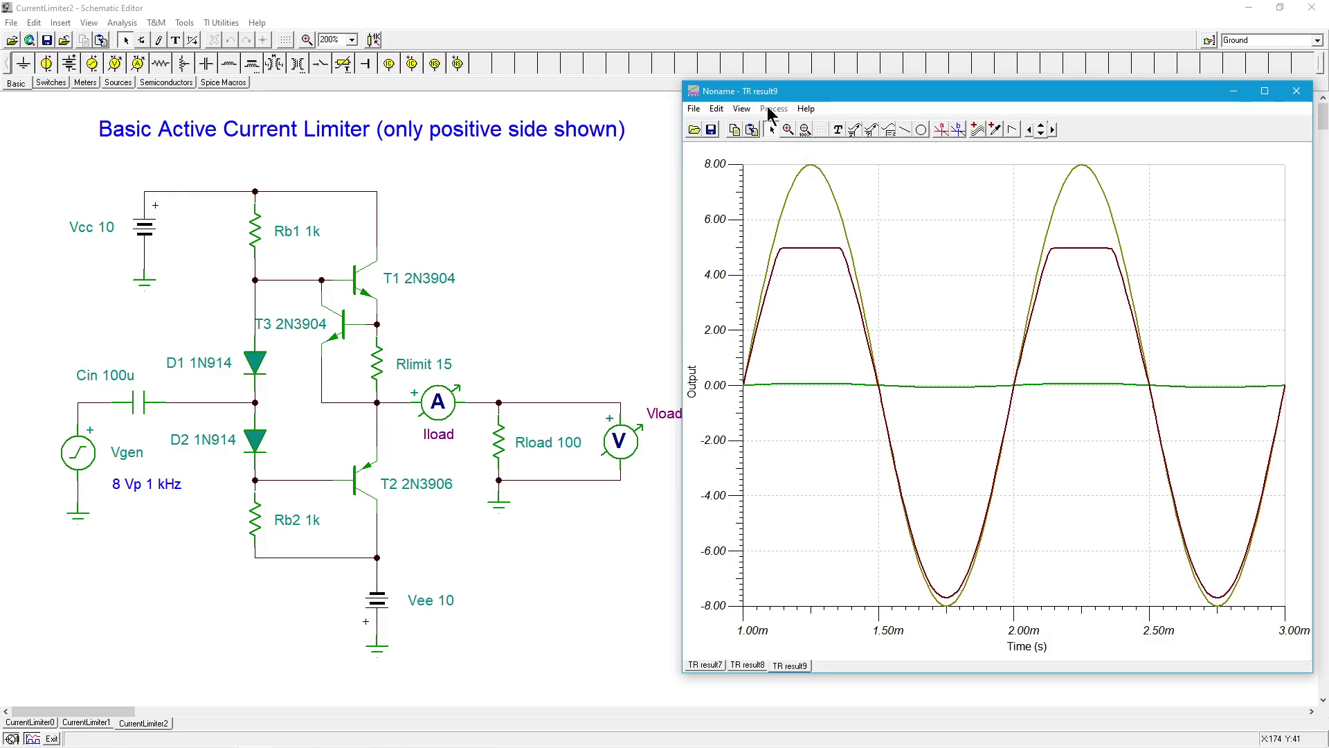
Split TR result9 into stacked Iload, Vgen, Vload graphs and cursor-measure Iload's ~50 mA peak
left_click(741, 110)
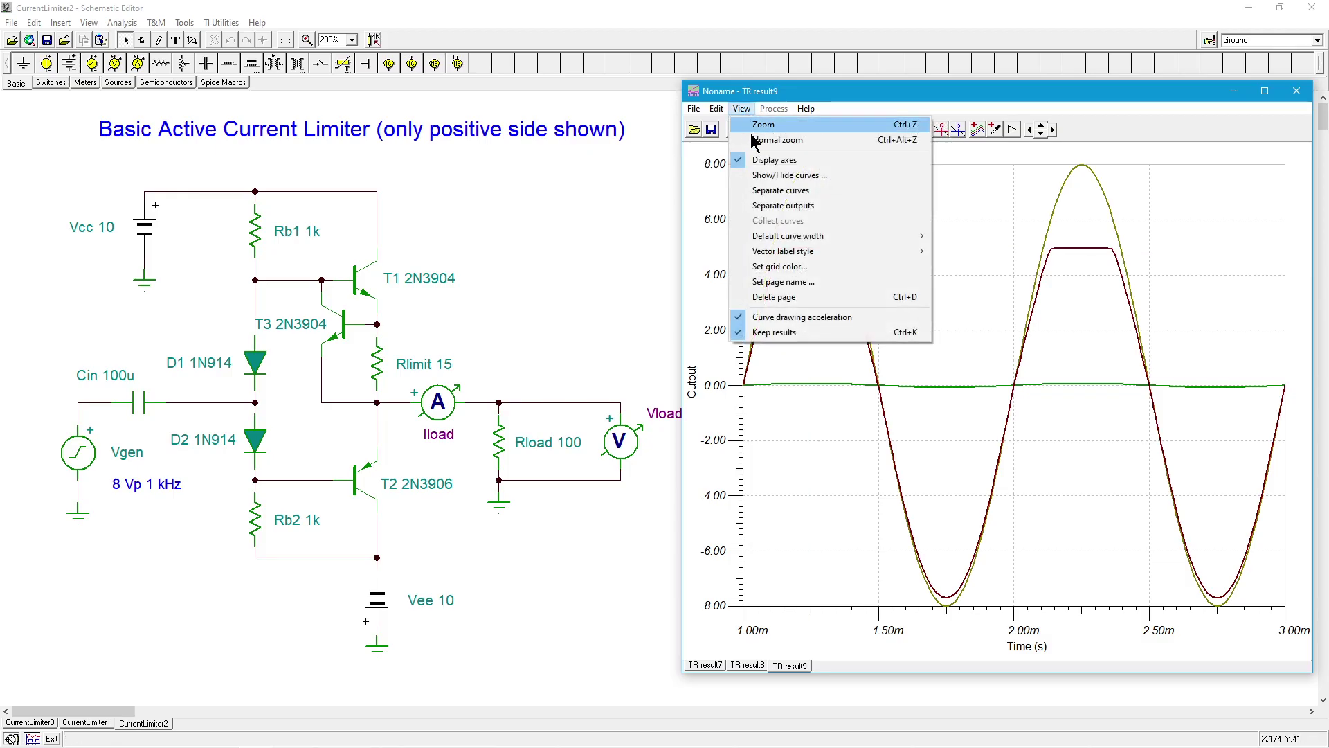
left_click(768, 193)
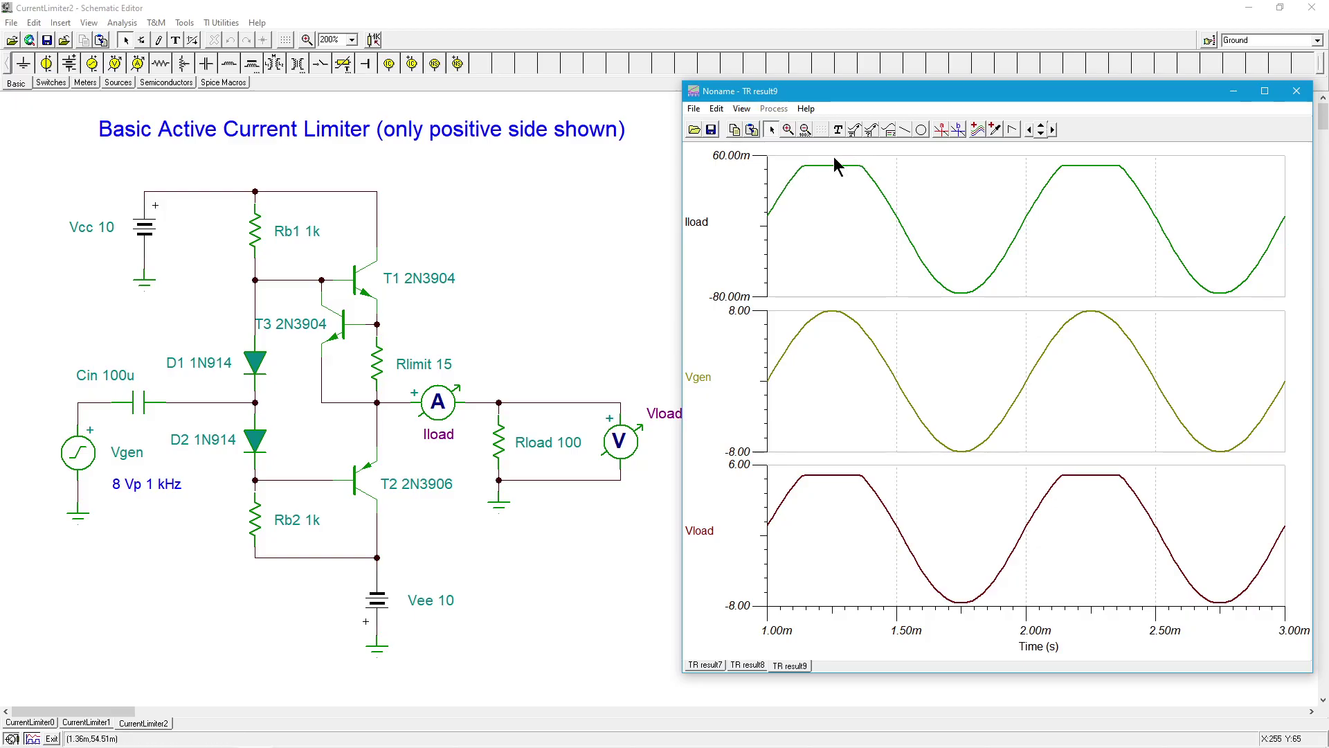
left_click(943, 129)
left_click(848, 176)
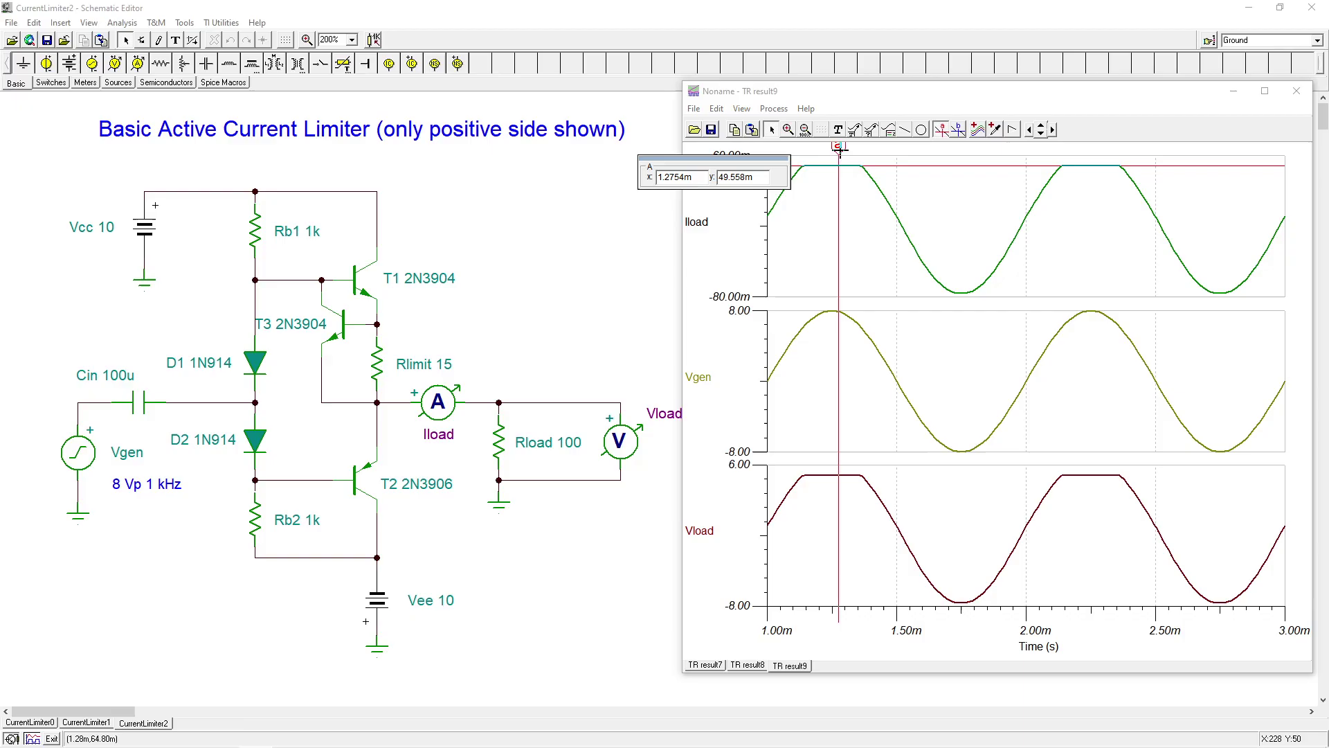
mouse_move(849, 147)
left_mouse_down()
mouse_move(829, 147)
mouse_move(839, 147)
left_mouse_up()
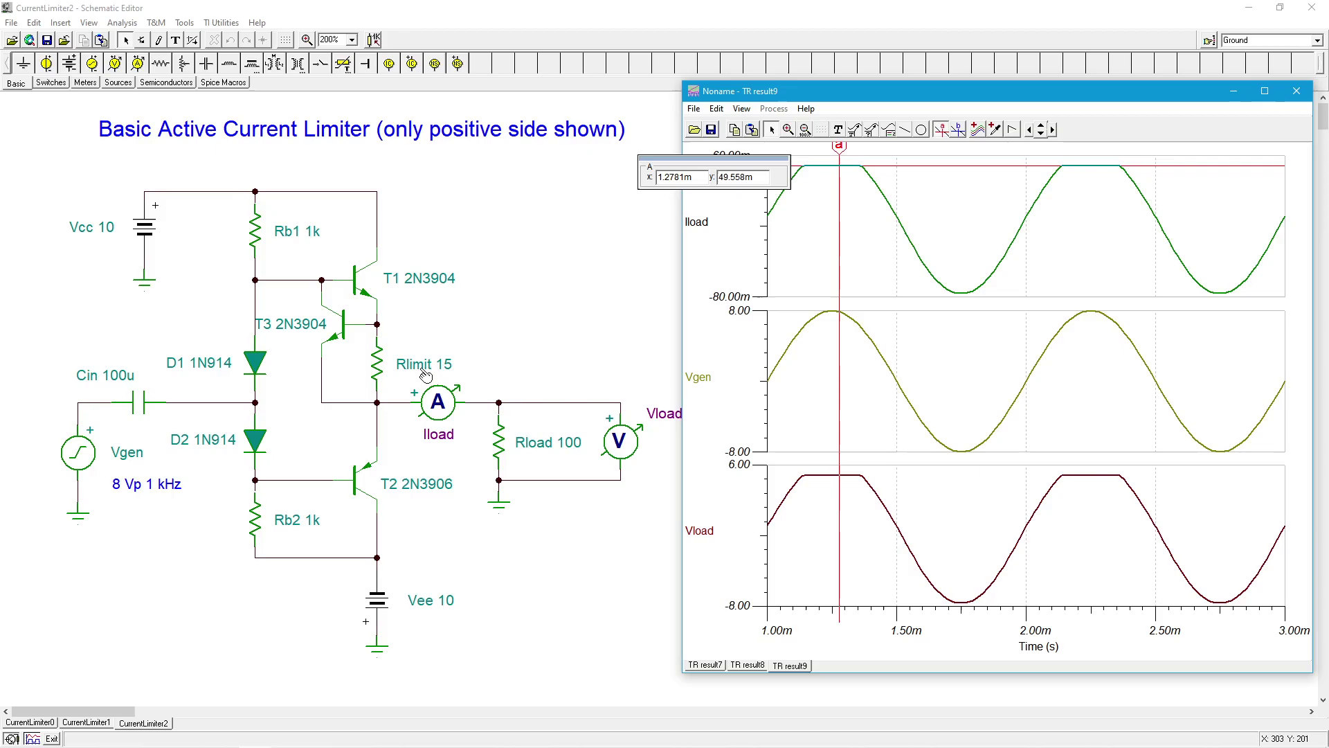
left_click(943, 133)
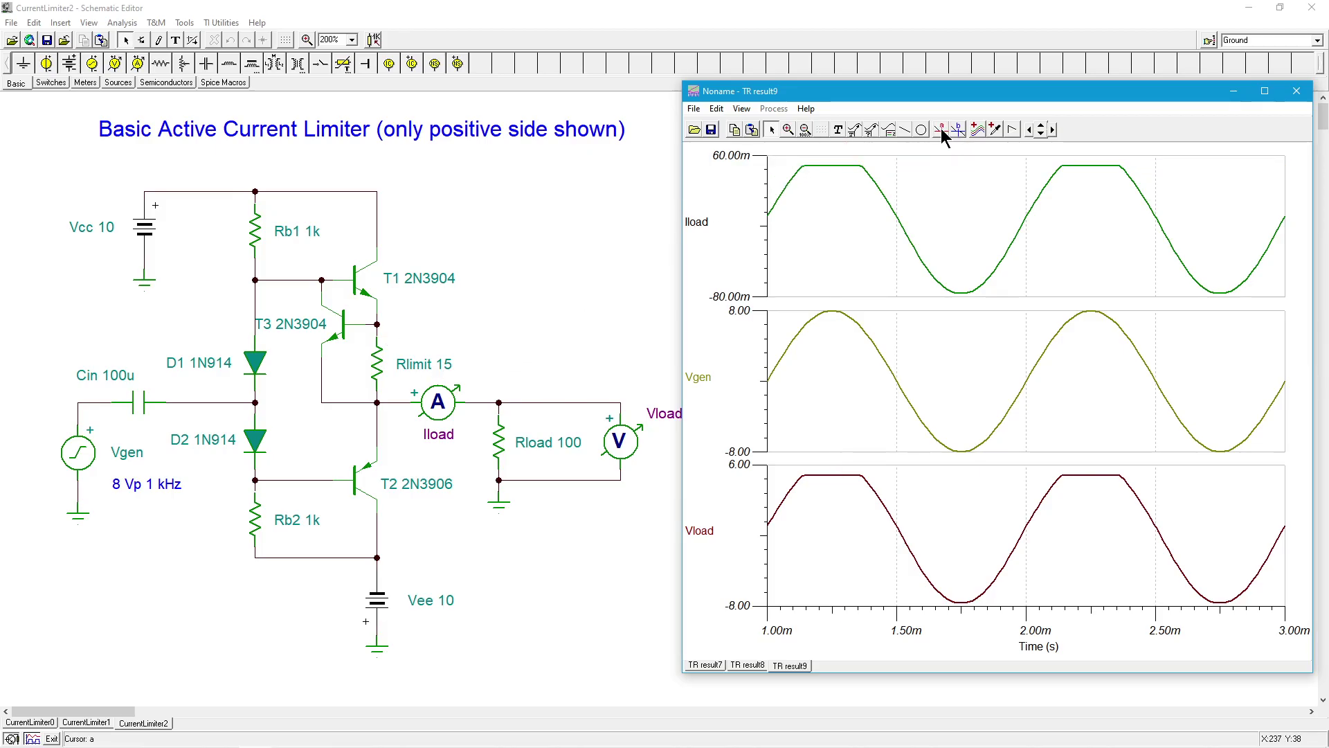
Change the Rlimit resistor to 12 ohms
left_click(377, 373)
double_click(377, 372)
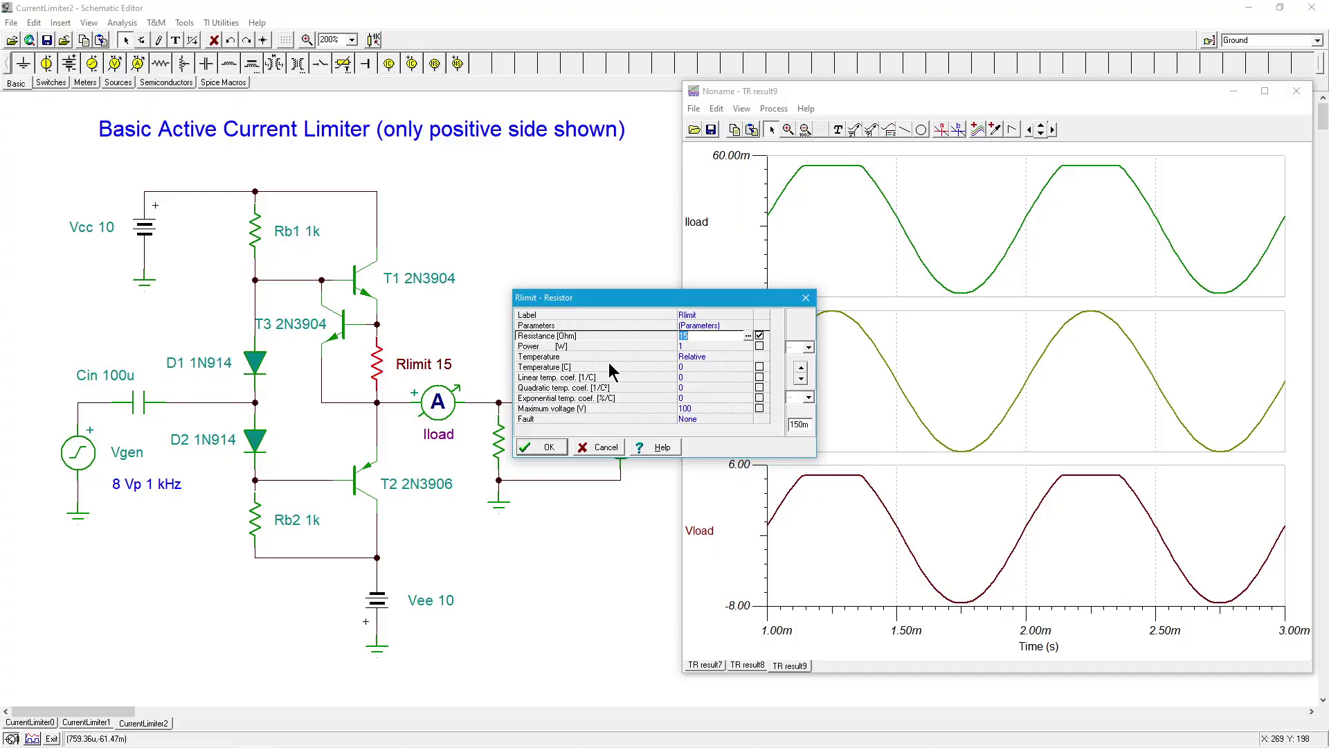
type("12")
left_click(554, 449)
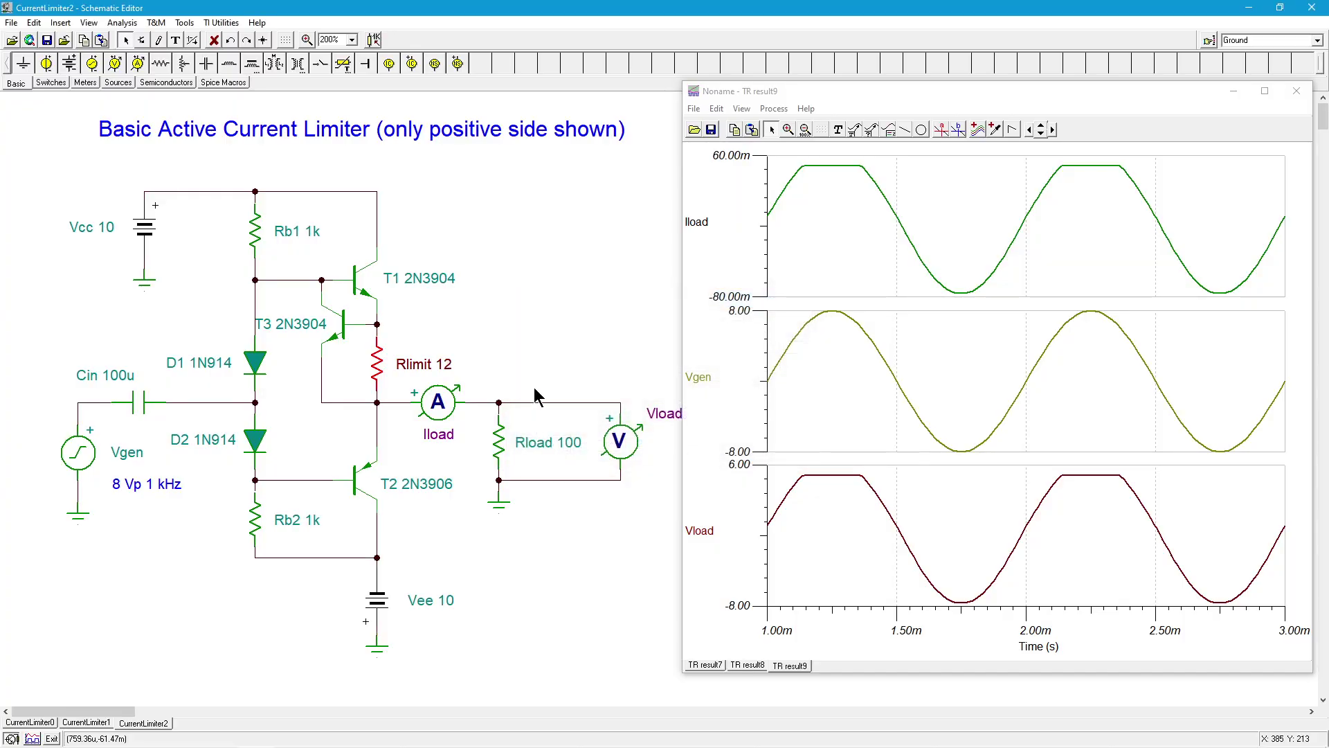
Re-run the transient simulation to create TR result10, then return to TR result9
left_click(121, 23)
left_click(167, 140)
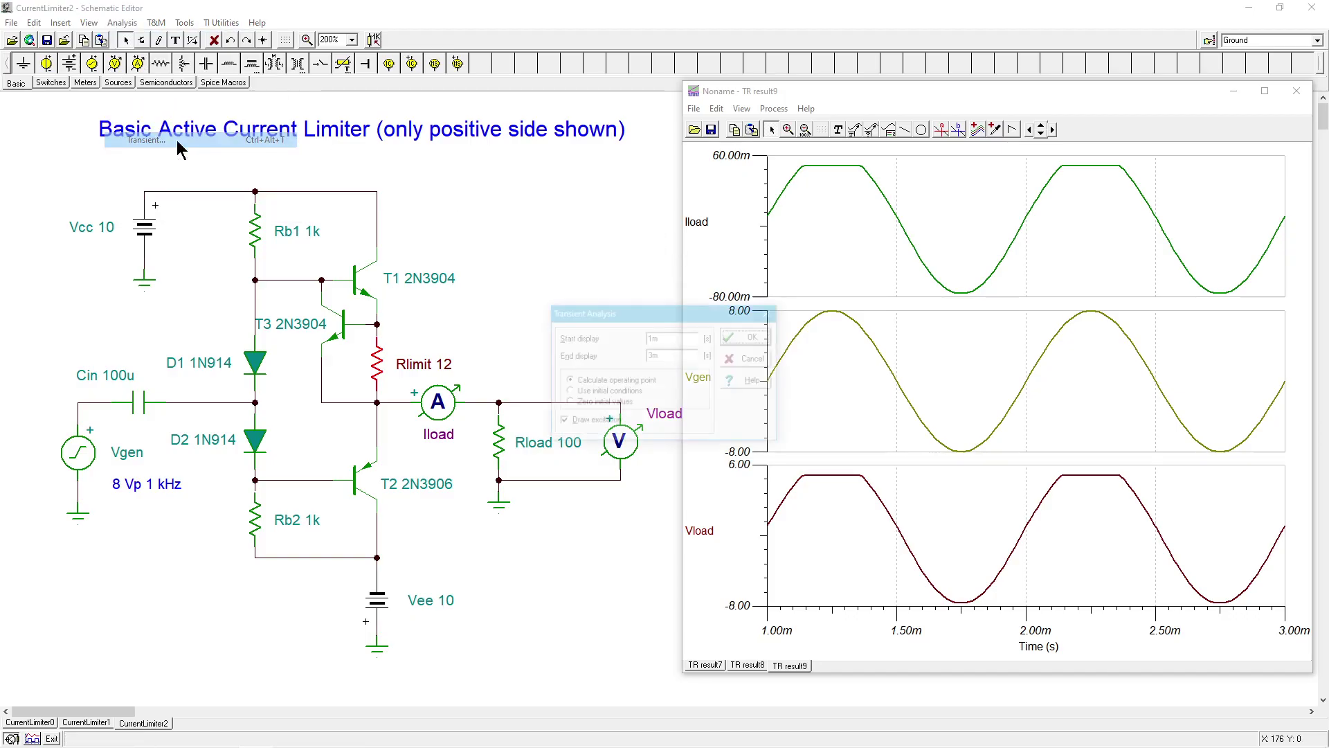
left_click(755, 338)
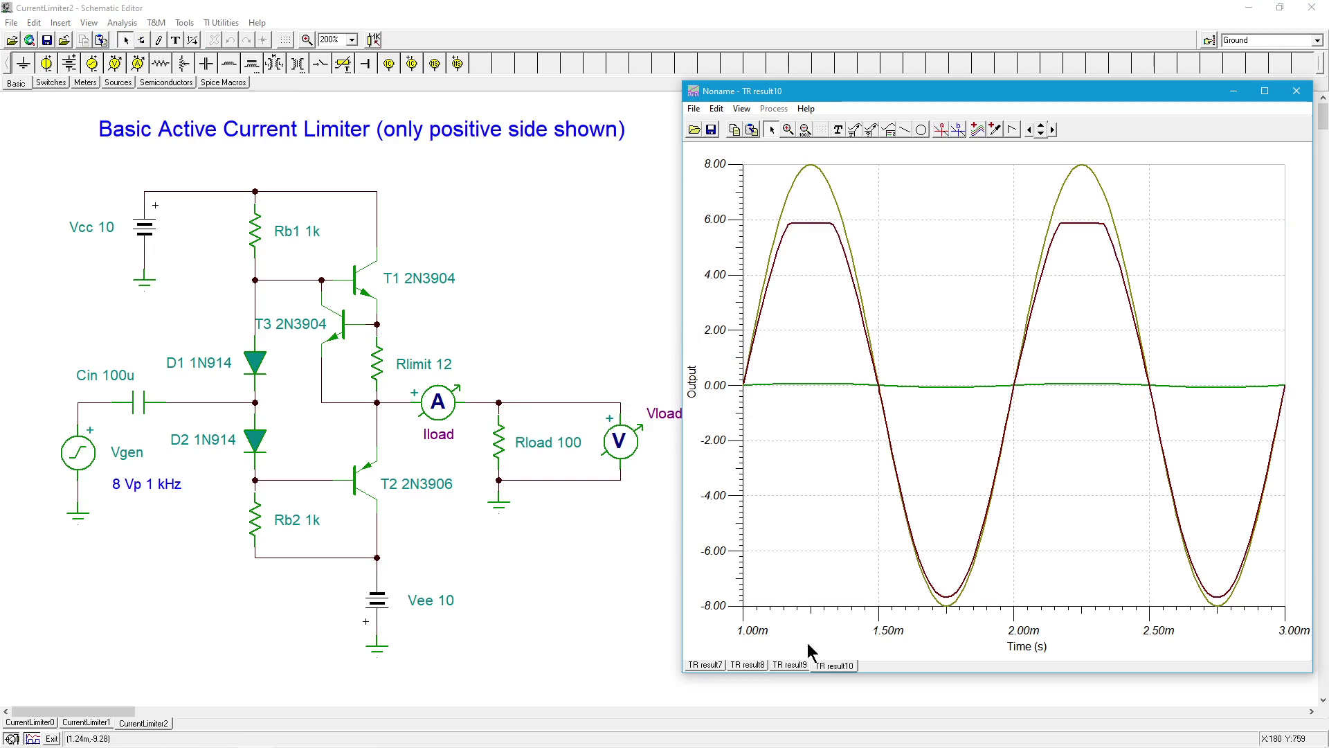
left_click(792, 665)
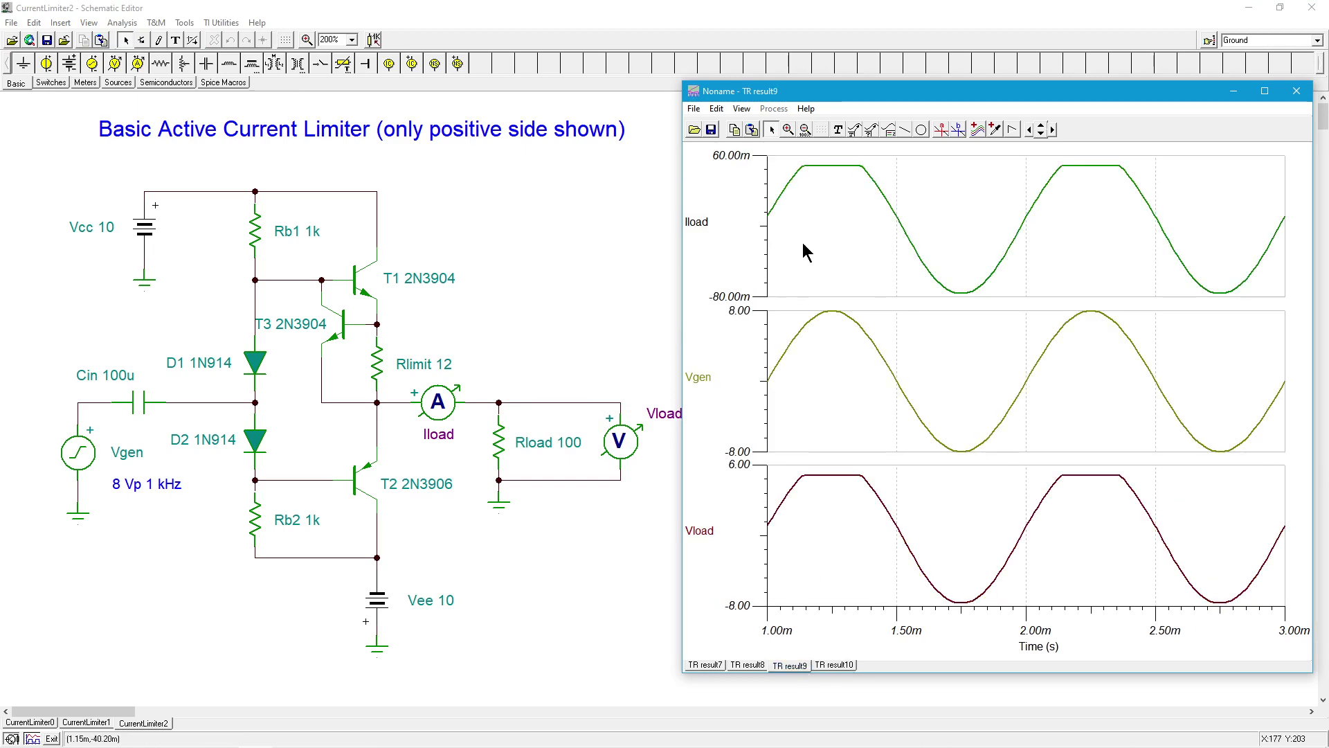
Collect TR result9's curves into one graph and compare it with TR result10
left_click(742, 108)
left_click(782, 221)
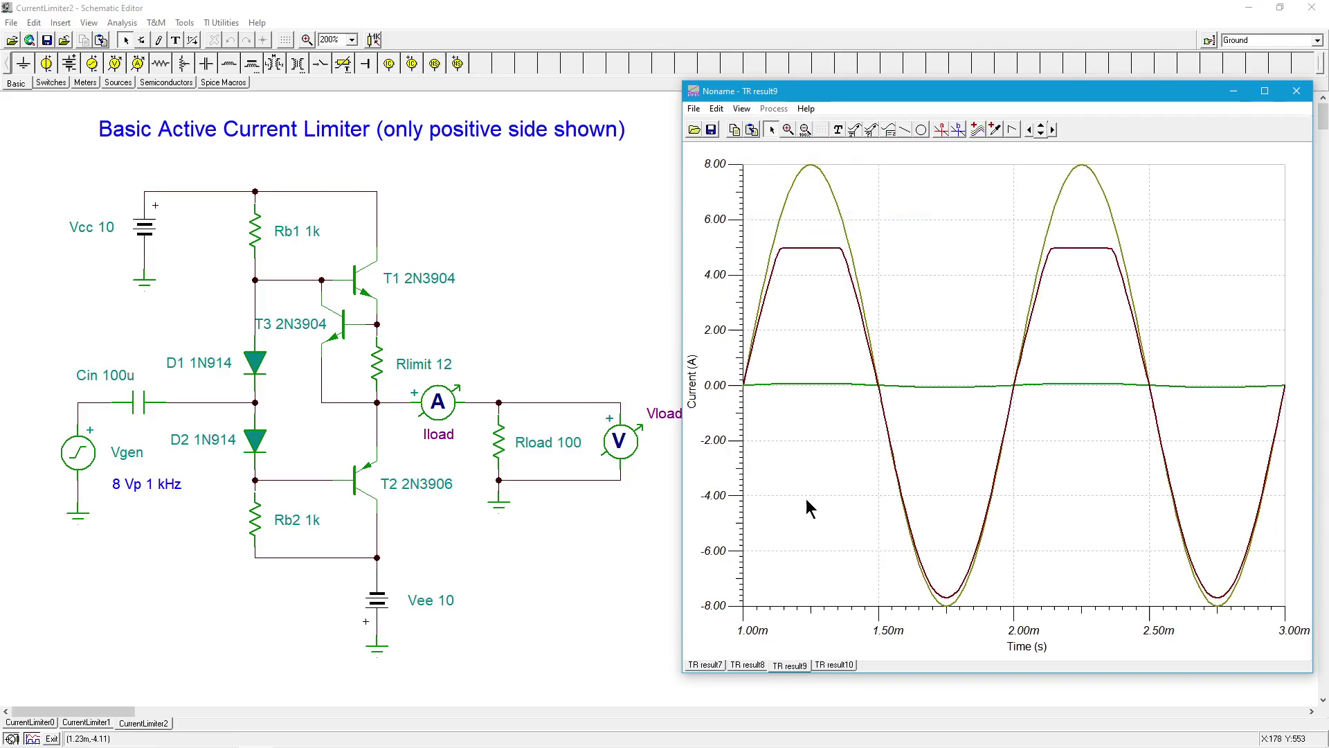
left_click(840, 666)
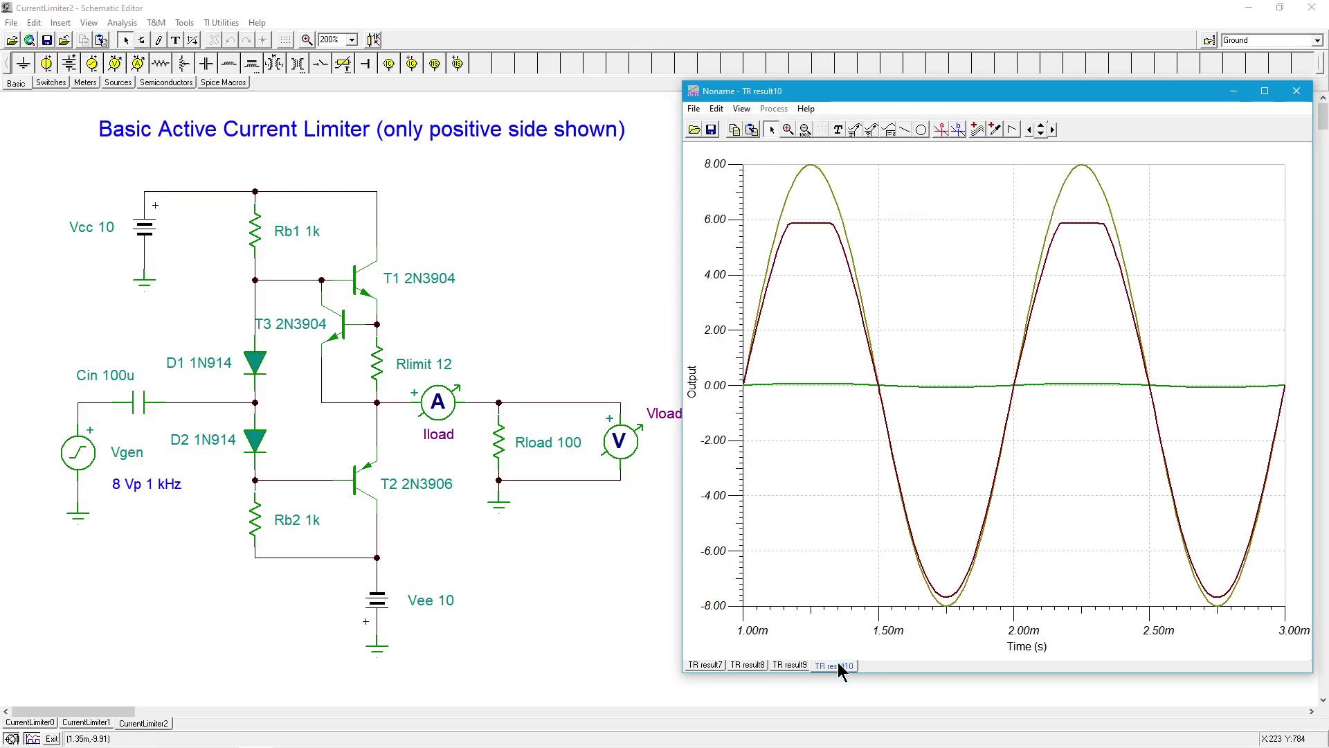
left_click(804, 664)
Compare Vload clipping across TR result10, result8 and result9, ending on result9
left_click(826, 665)
left_click(750, 665)
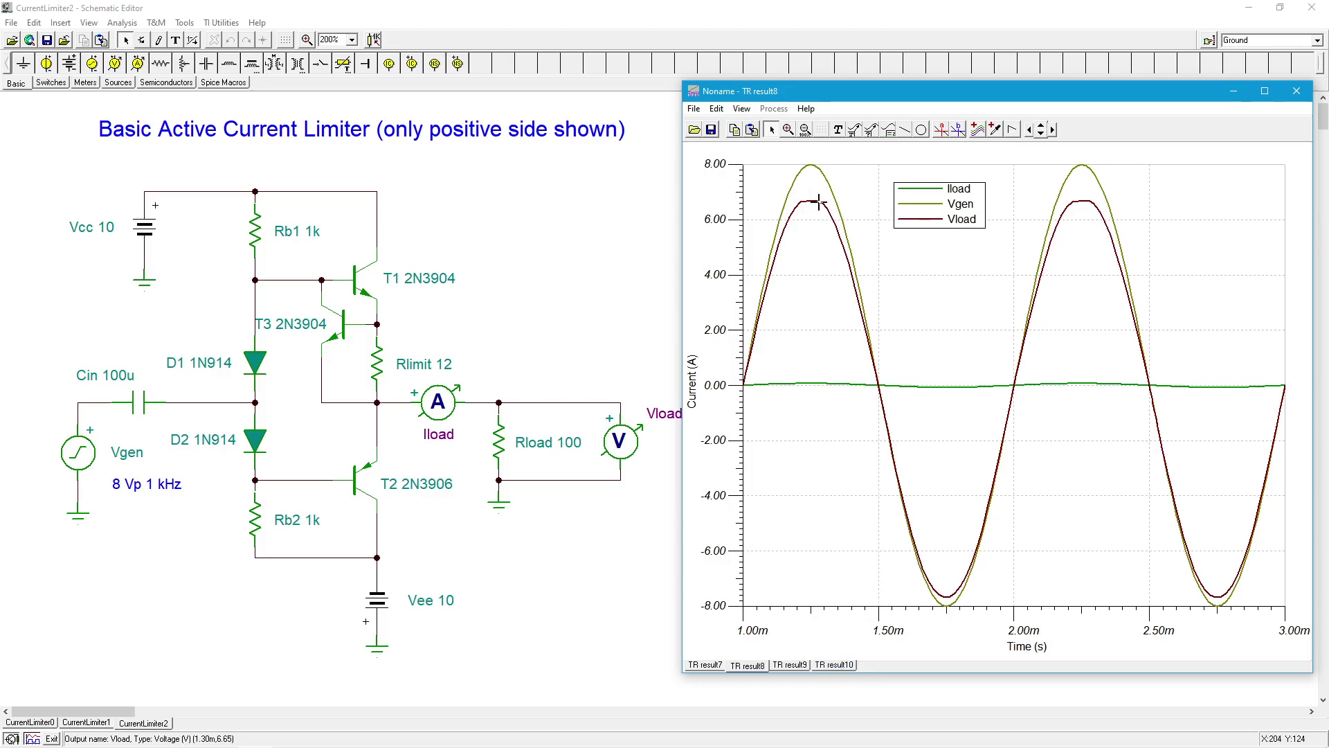
left_click(836, 664)
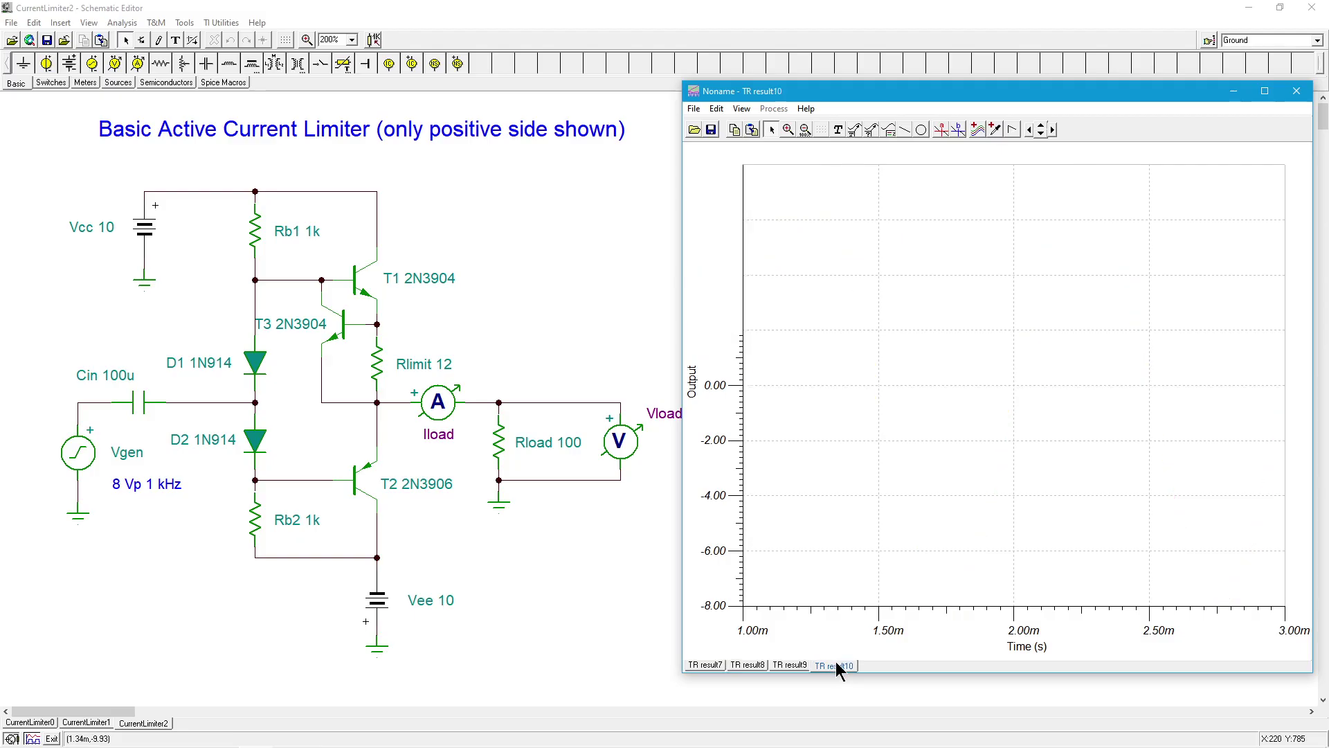
left_click(792, 664)
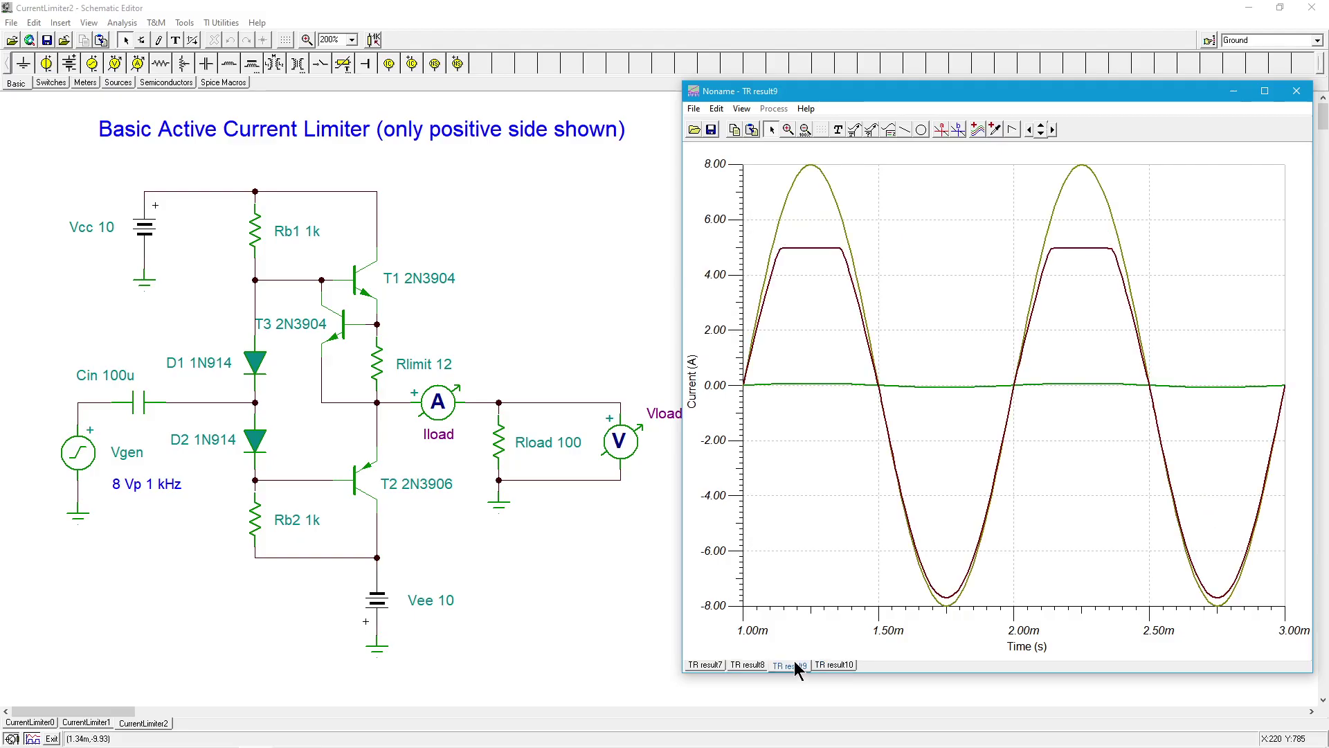
Set Rlimit to 20 ohms and re-run the transient simulation, producing TR result11
double_click(375, 372)
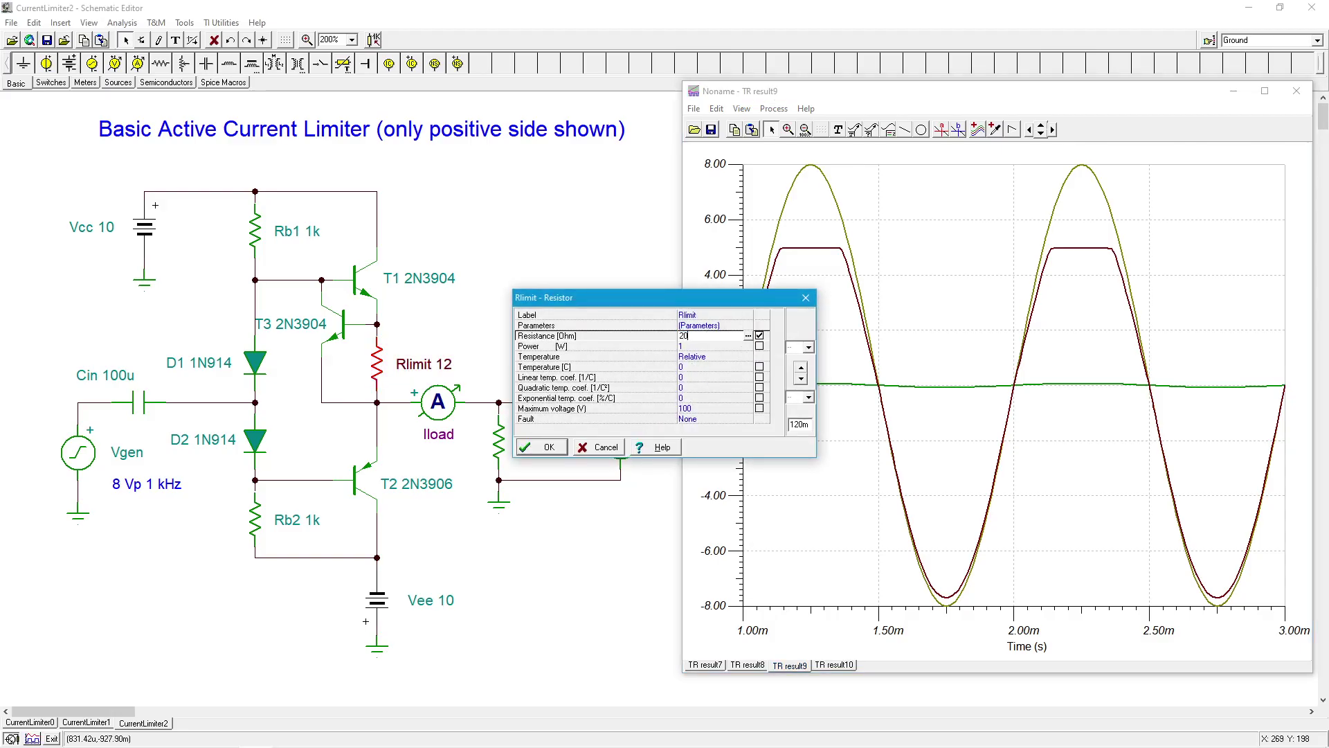
type("20")
left_click(542, 447)
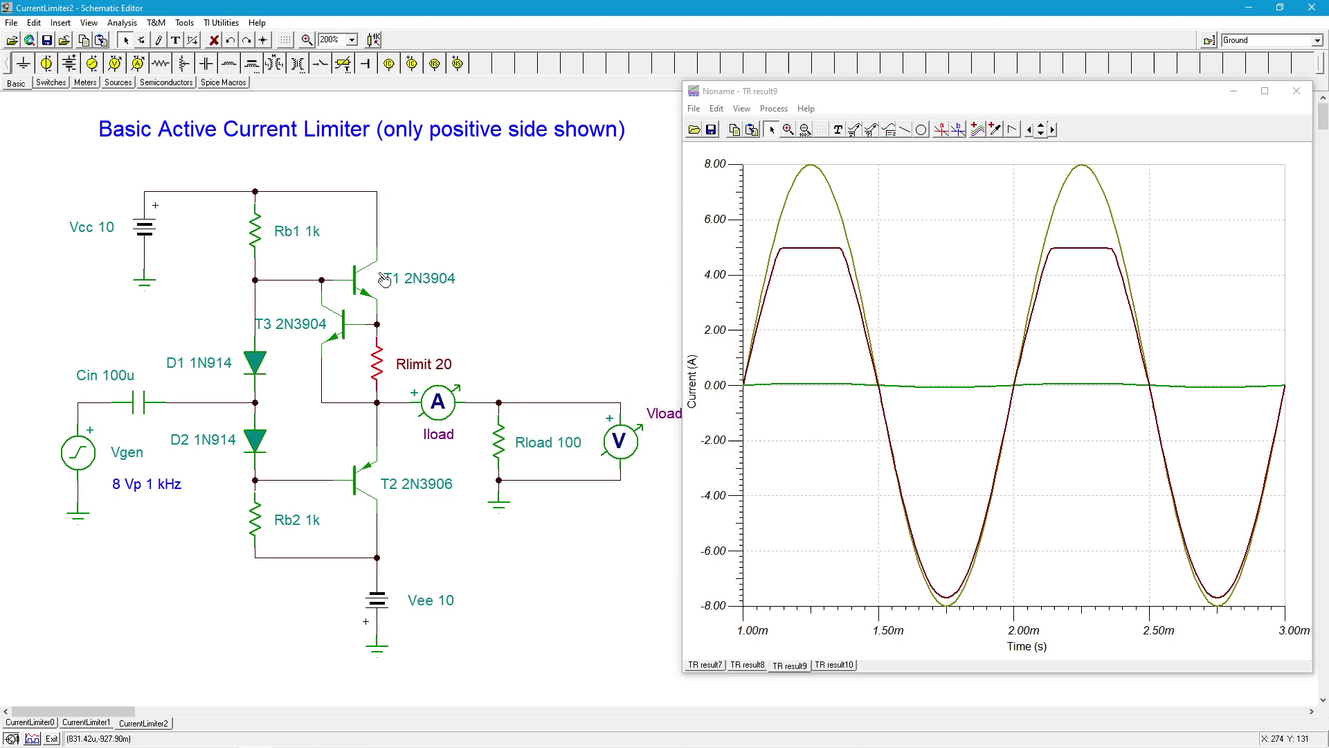
left_click(122, 22)
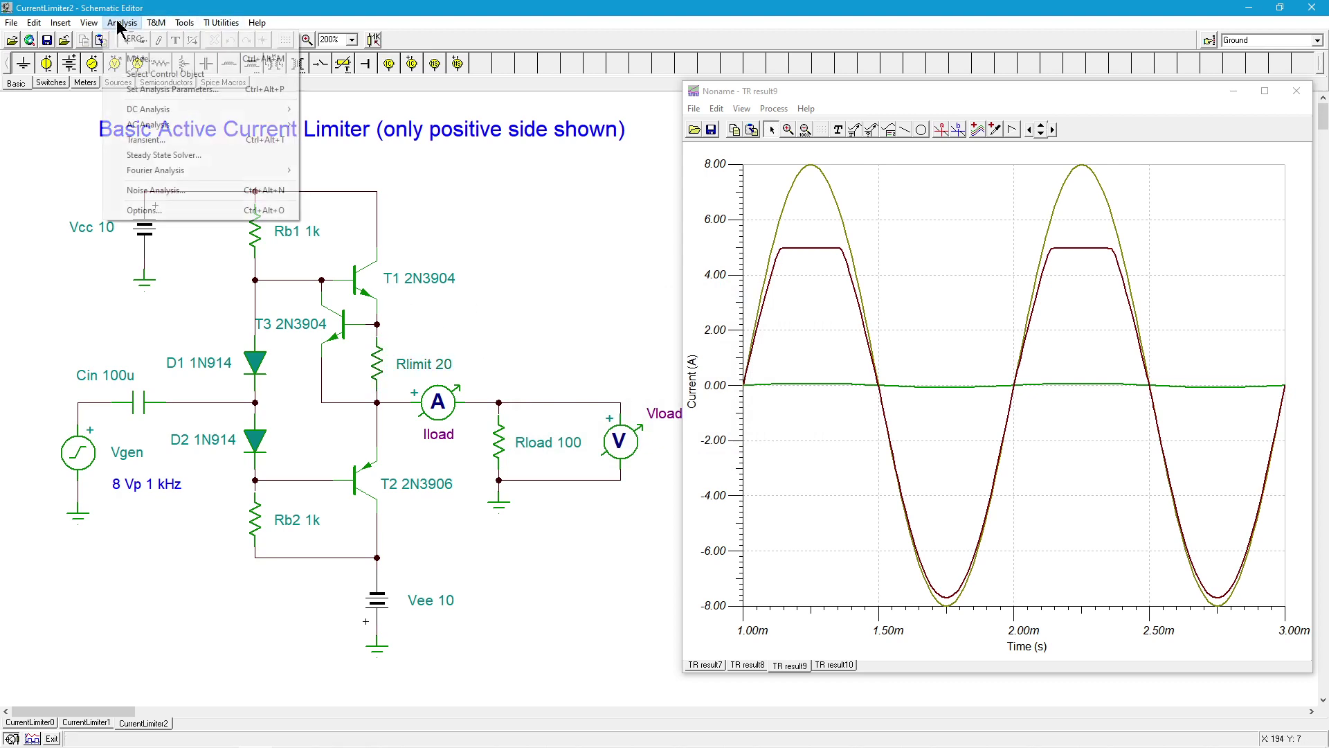
left_click(166, 141)
left_click(753, 336)
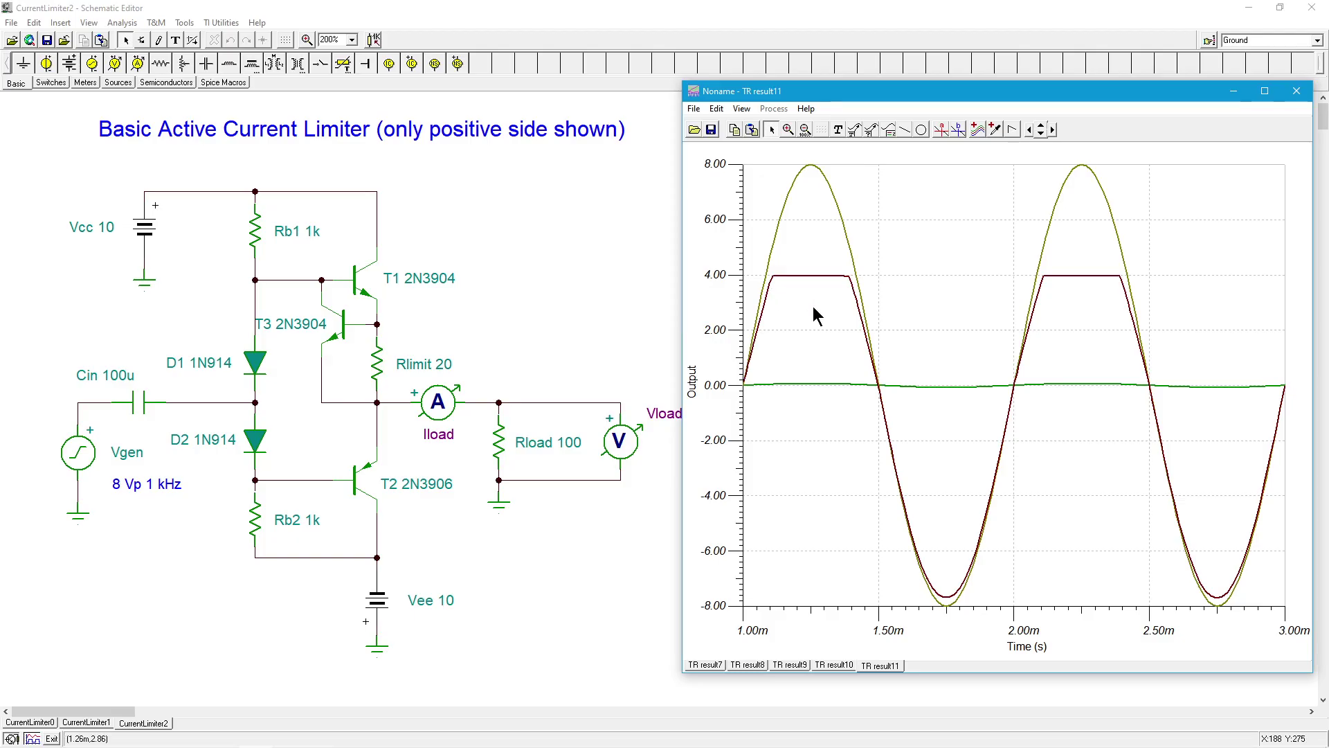
Show TR result11's Iload, Vgen and Vload as separate graphs
left_click(750, 109)
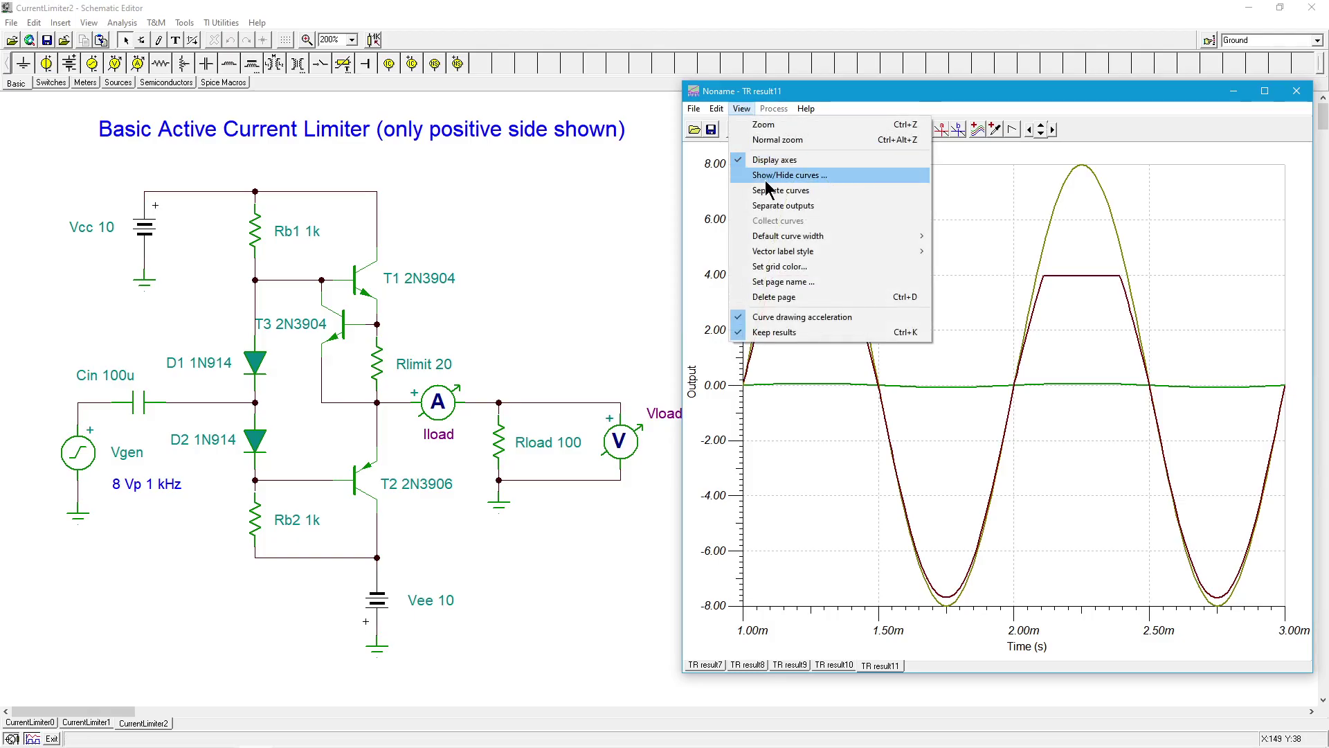
left_click(771, 192)
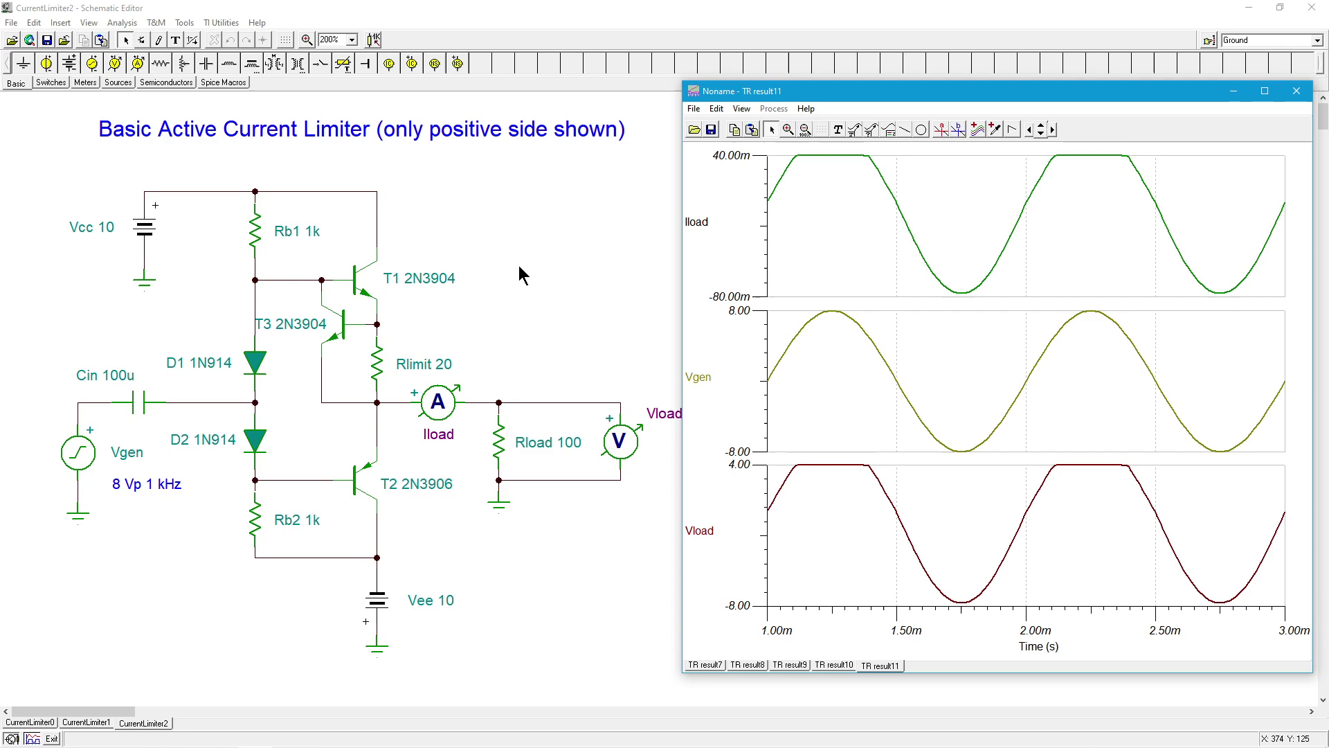
double_click(378, 371)
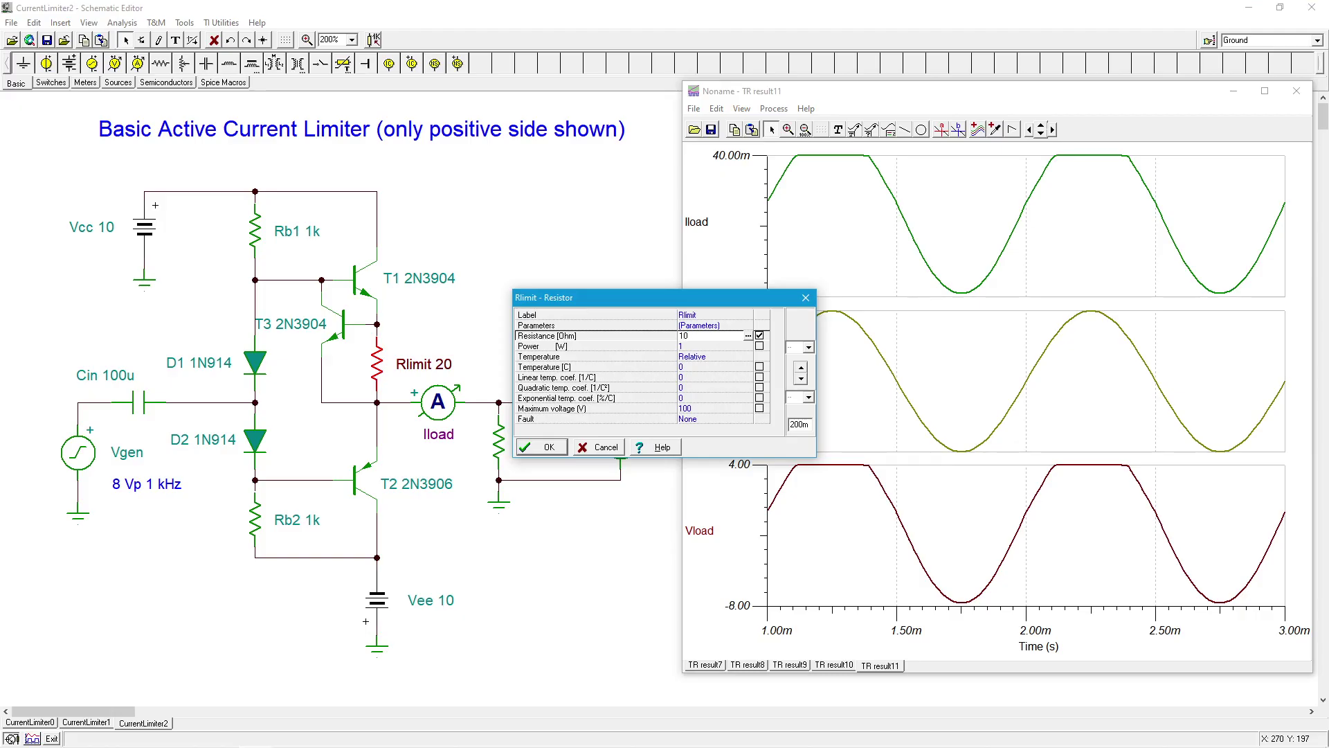
Set Rlimit back to 10 ohms and overlay TR result11's three curves on one graph
left_click(547, 447)
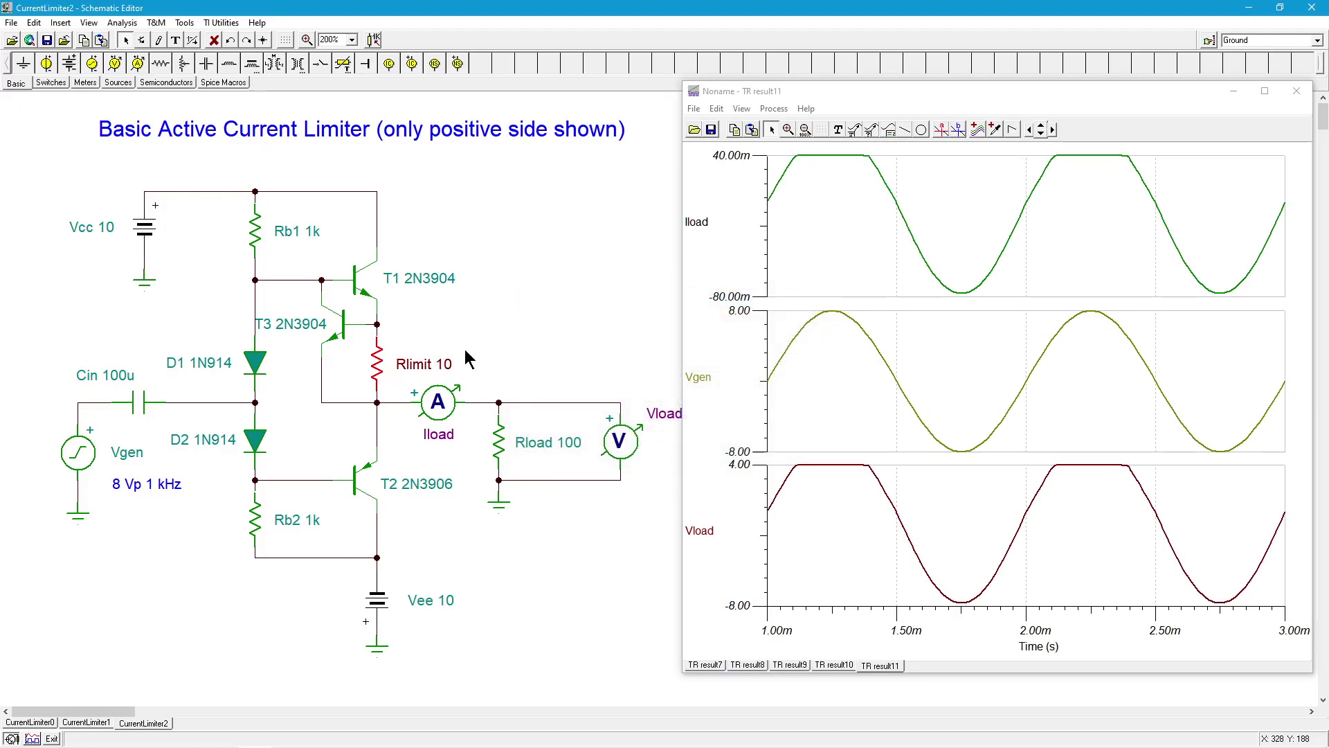
left_click(515, 328)
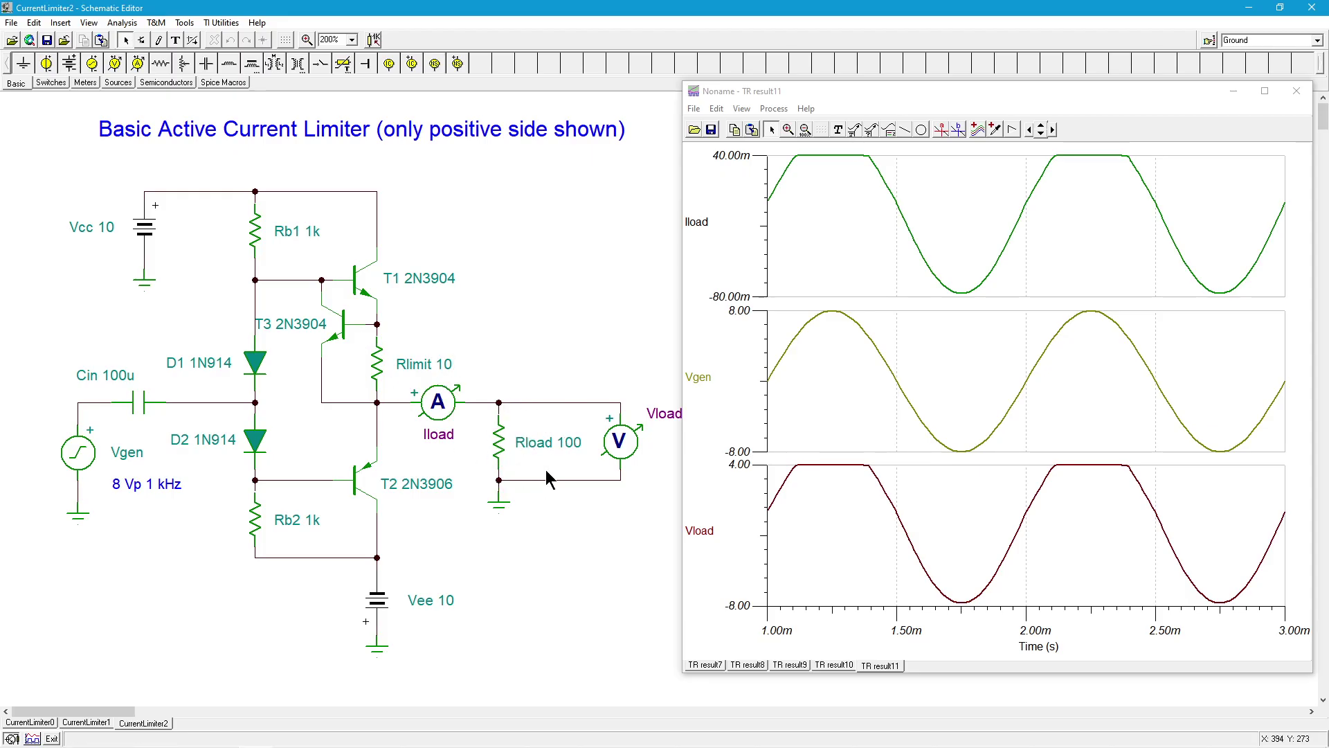
left_click(742, 111)
left_click(809, 225)
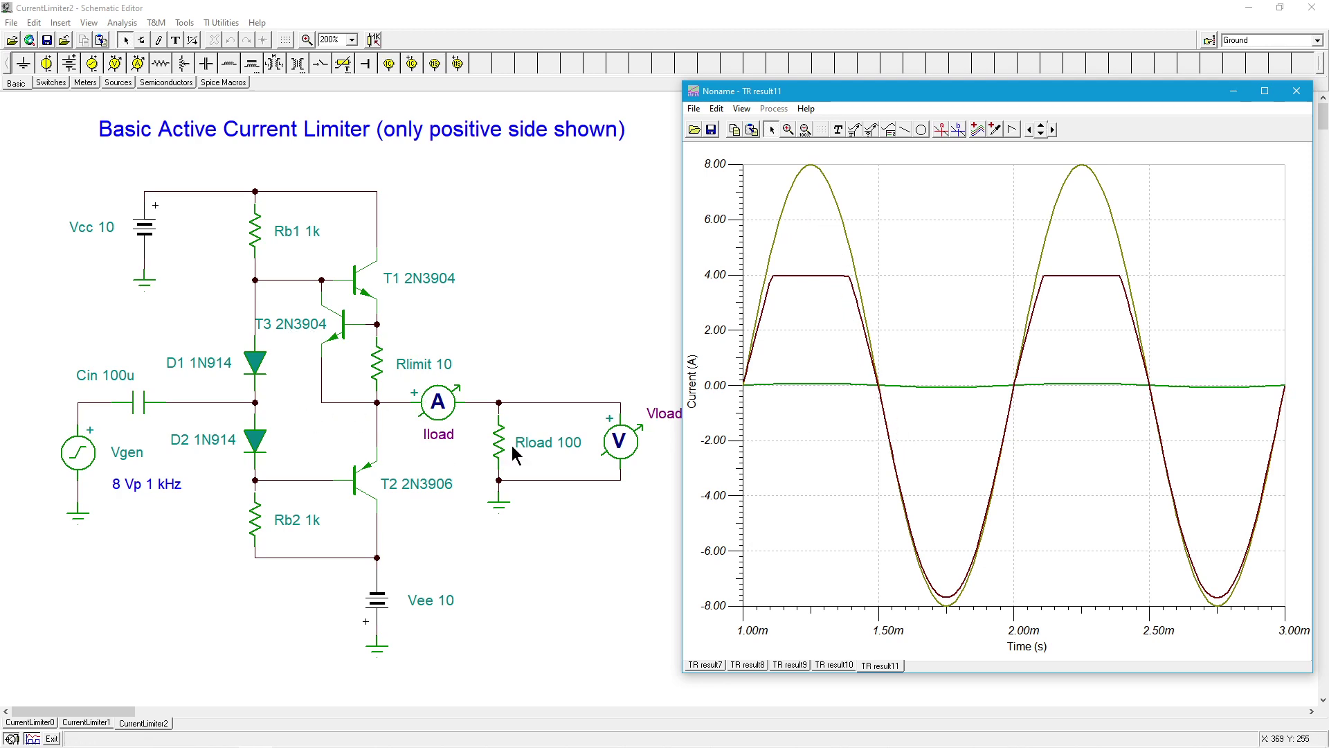
Delete transistor T3 and the wire from its emitter to the Rlimit node
left_click(348, 403)
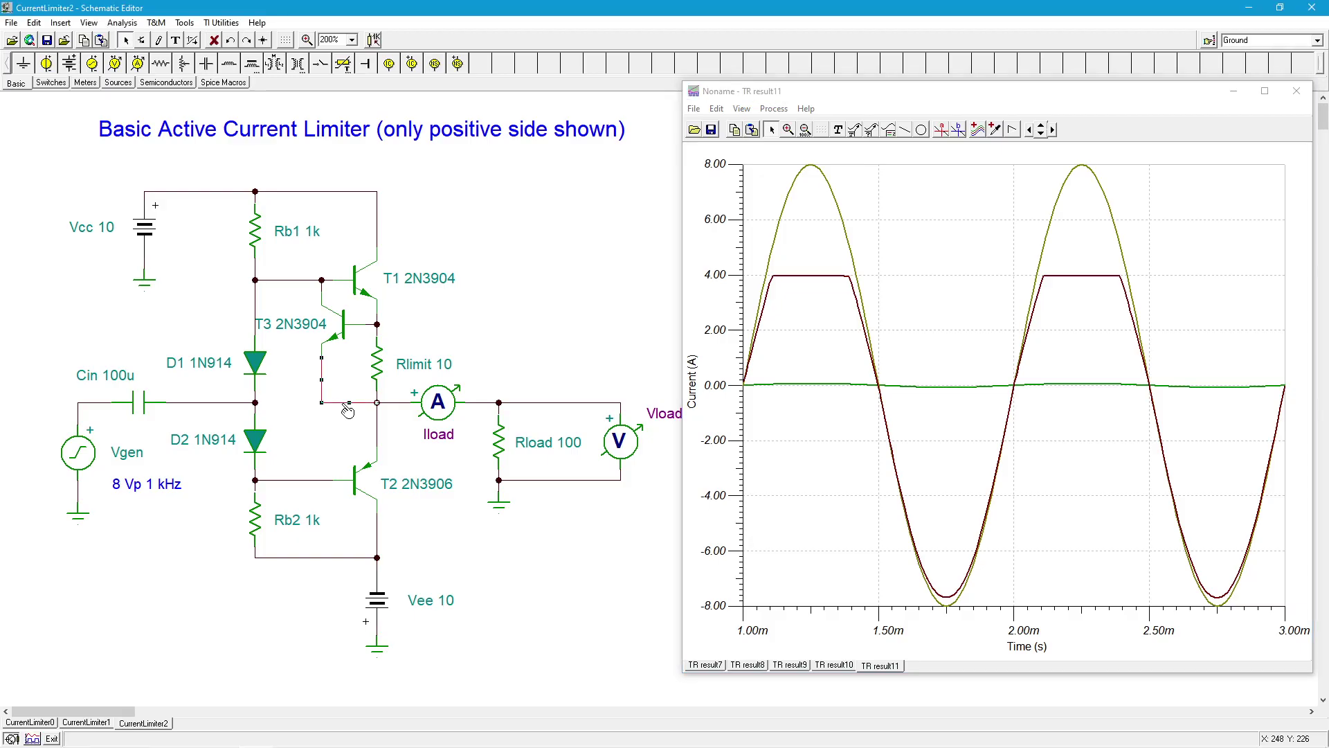
key("Delete")
left_click(347, 329)
key("Delete")
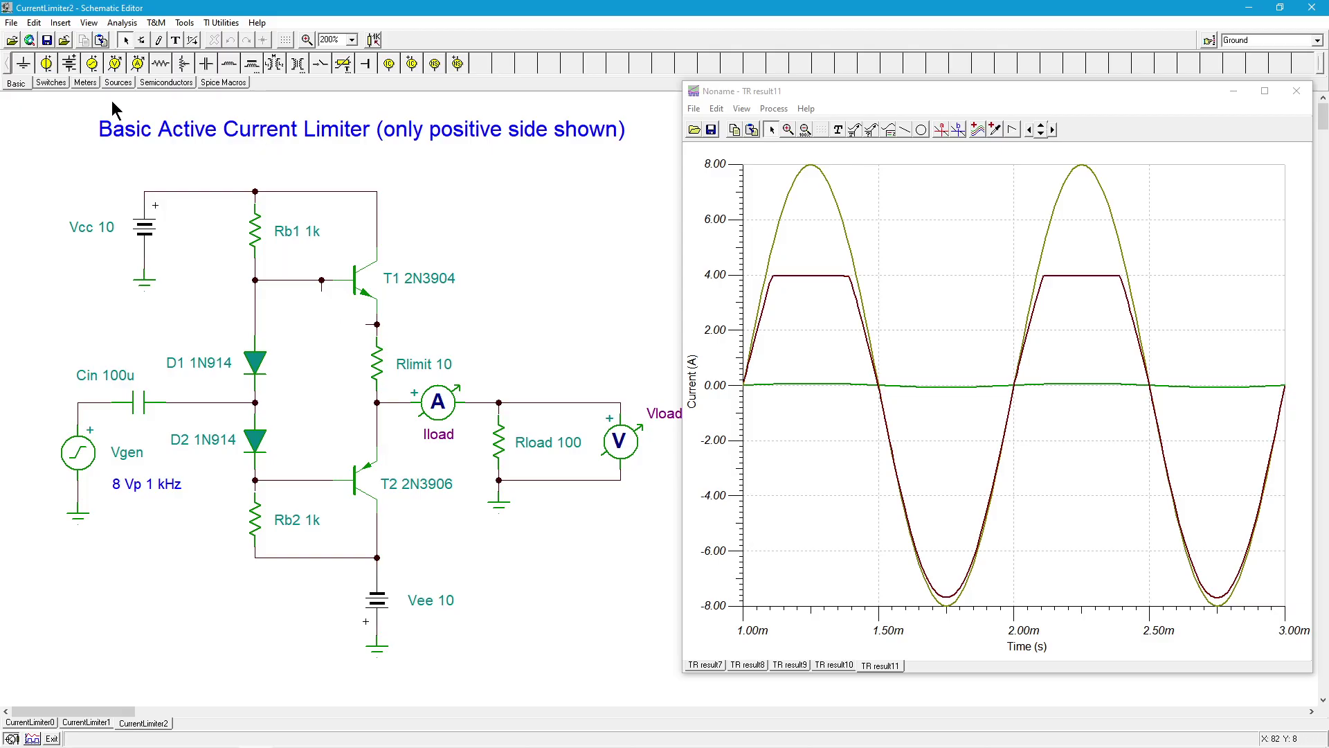
Run the transient analysis without T3, giving unclipped TR result12 peaking near 6.9 V
left_click(131, 26)
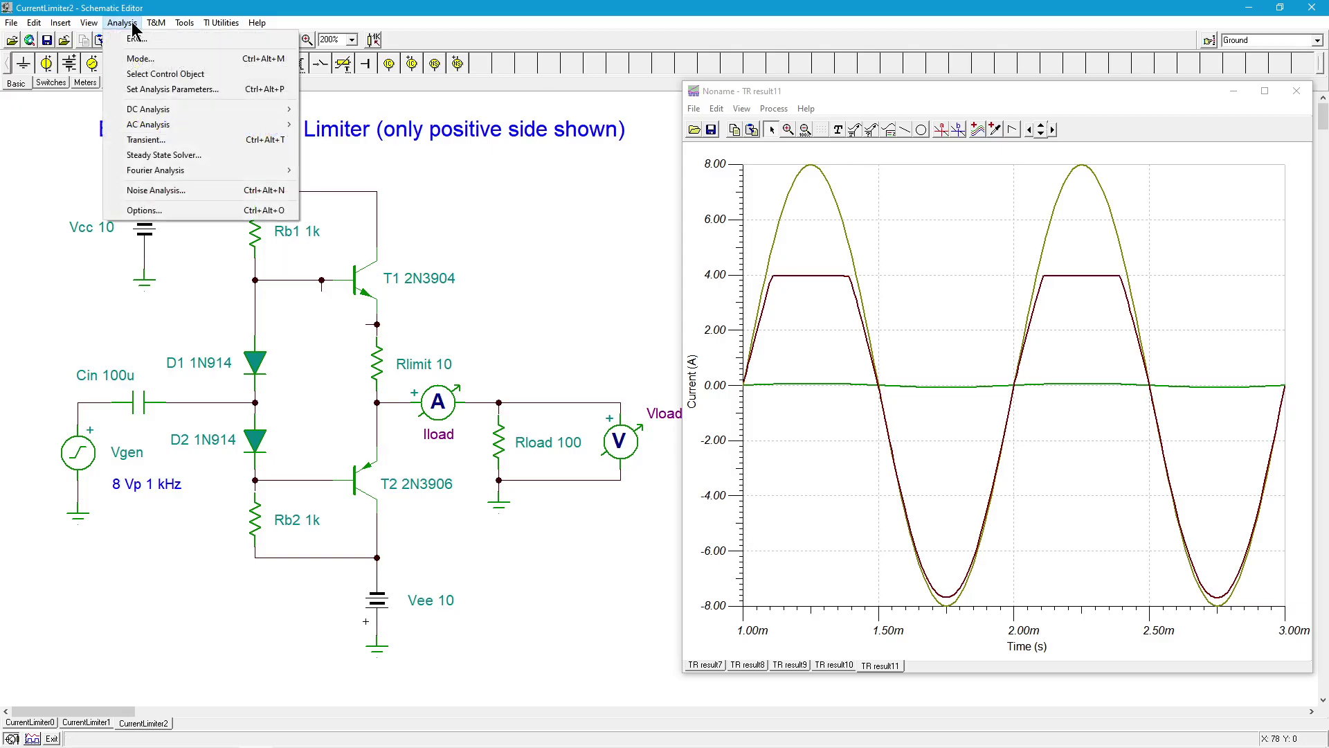
left_click(169, 140)
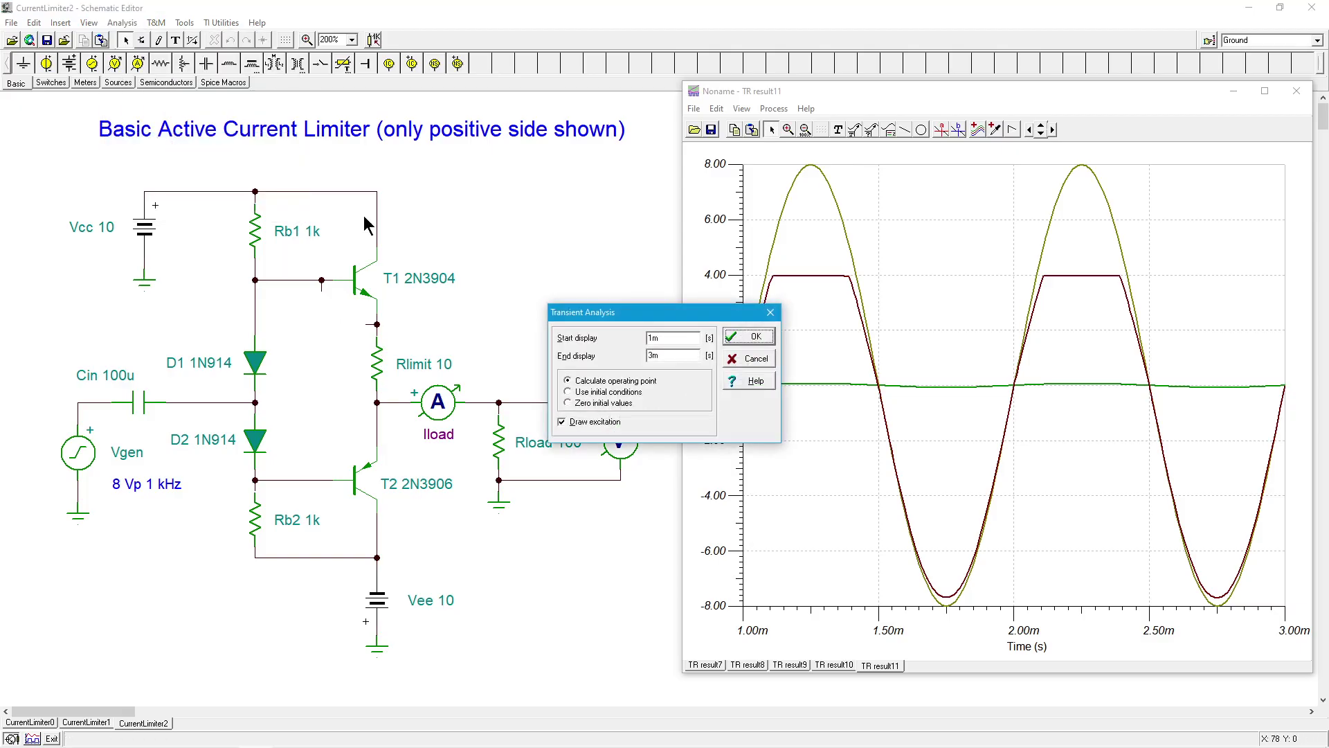
left_click(750, 336)
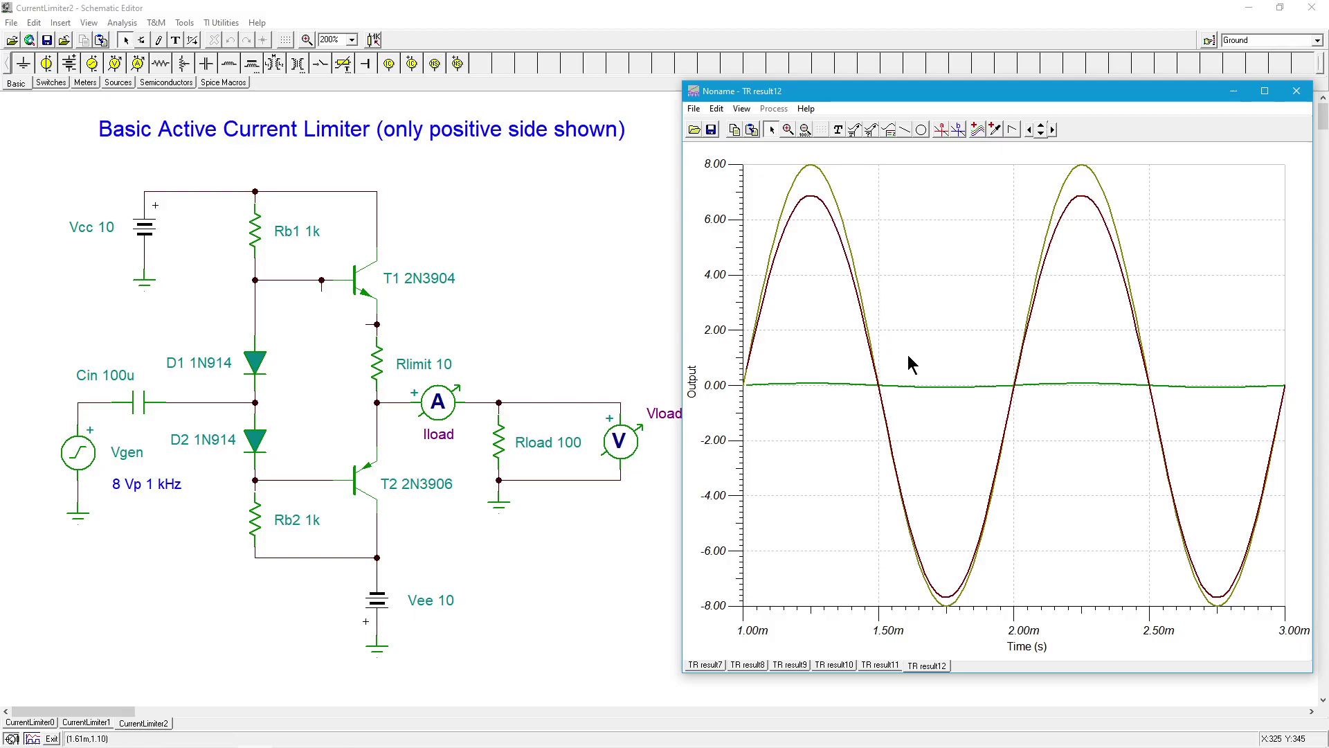
left_click(743, 110)
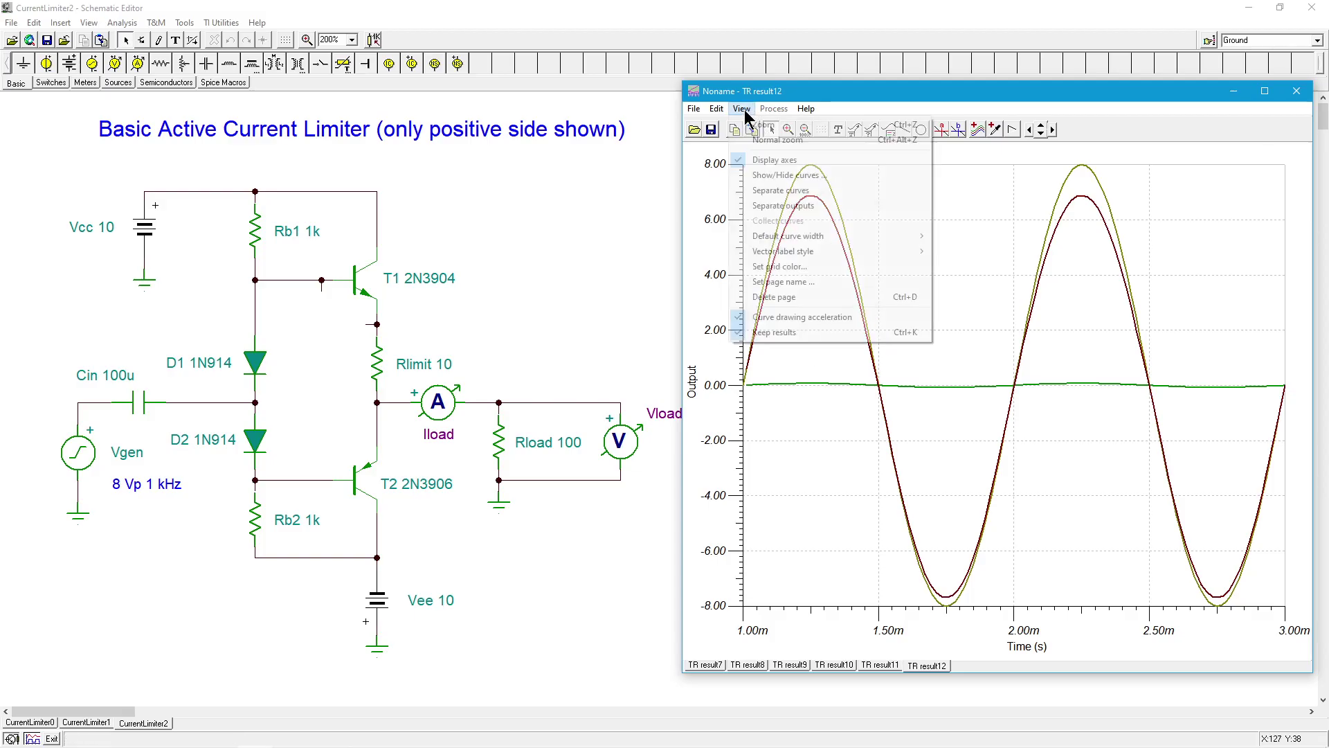
Split TR result12 into separate Iload, Vgen and Vload graphs
left_click(756, 191)
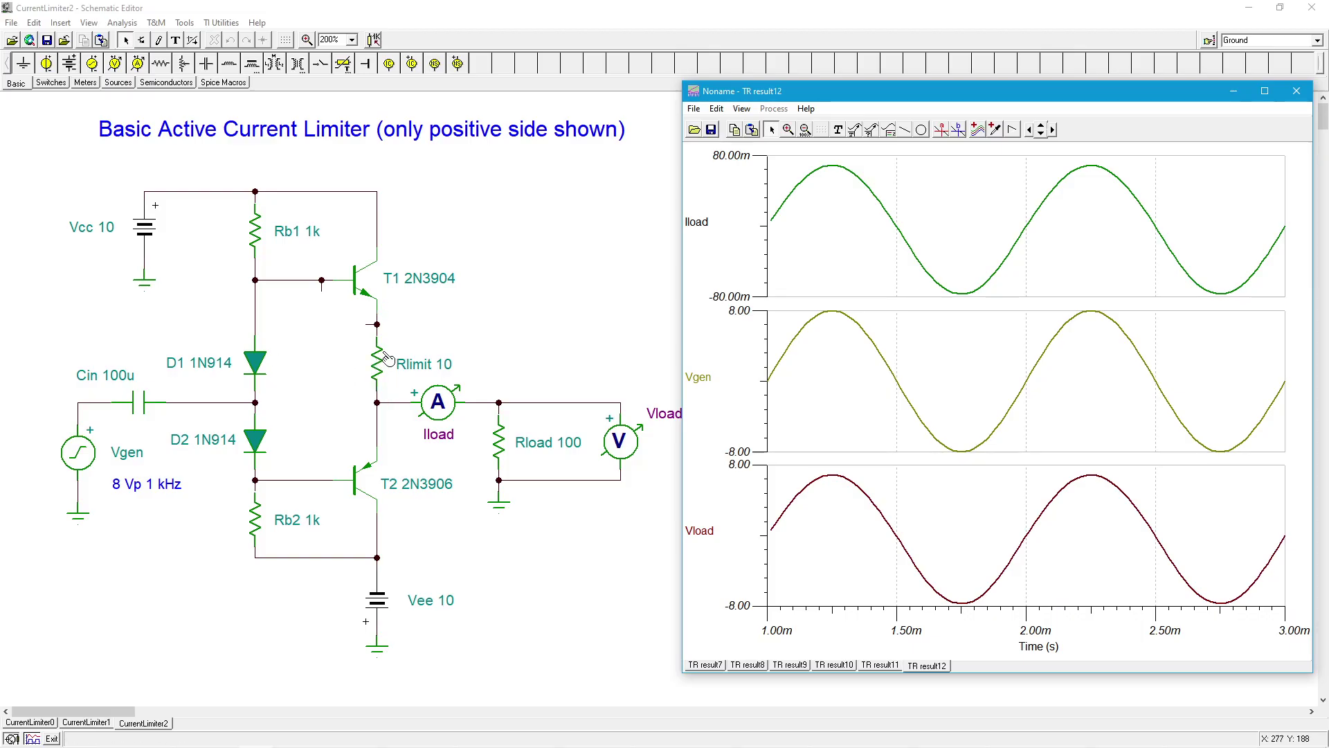
Step back through TR result11 and TR result10 to TR result9's clipped Vload plot
left_click(880, 666)
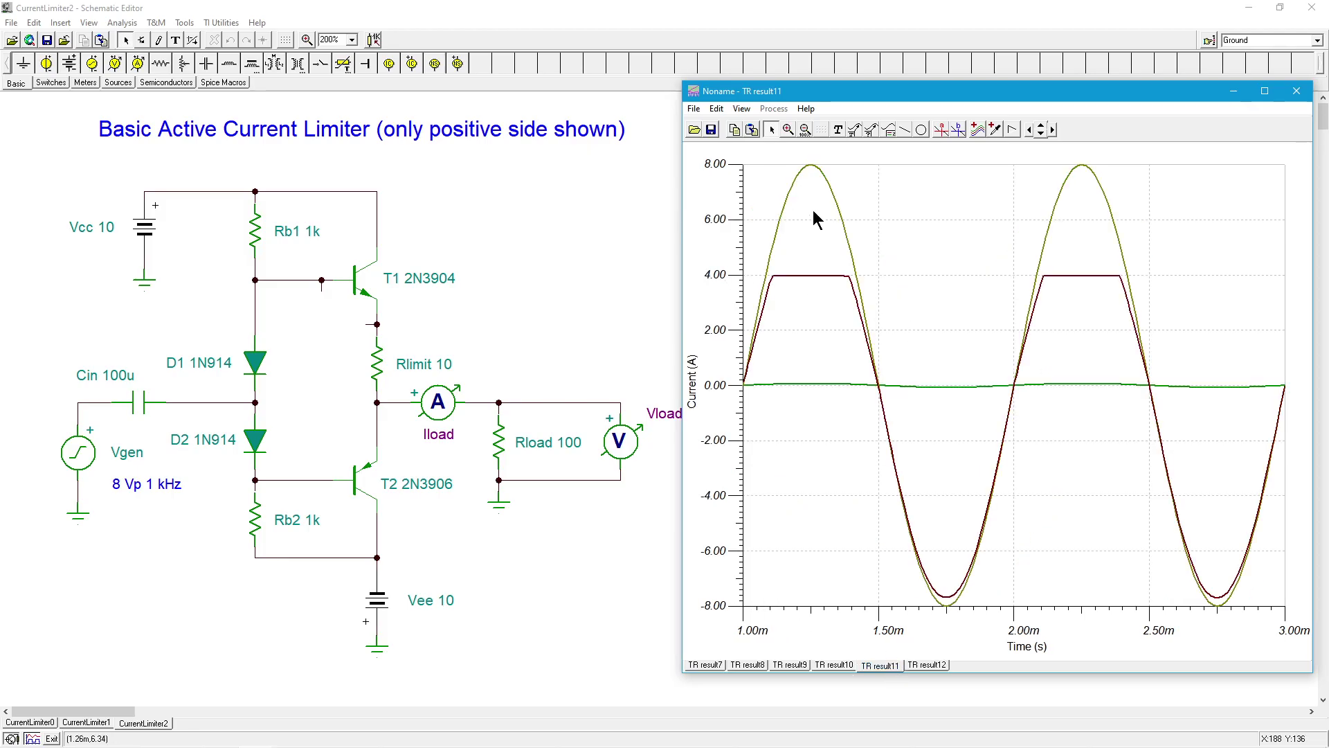
left_click(835, 665)
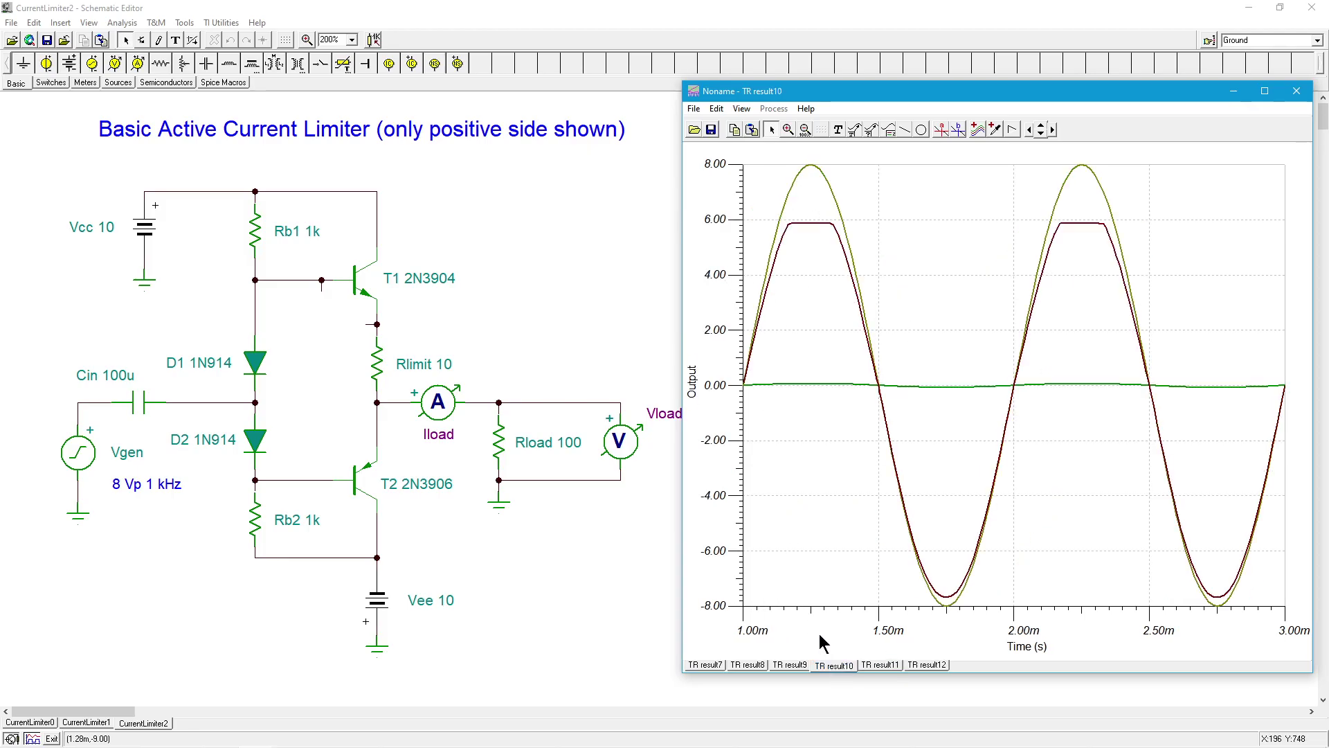
left_click(790, 666)
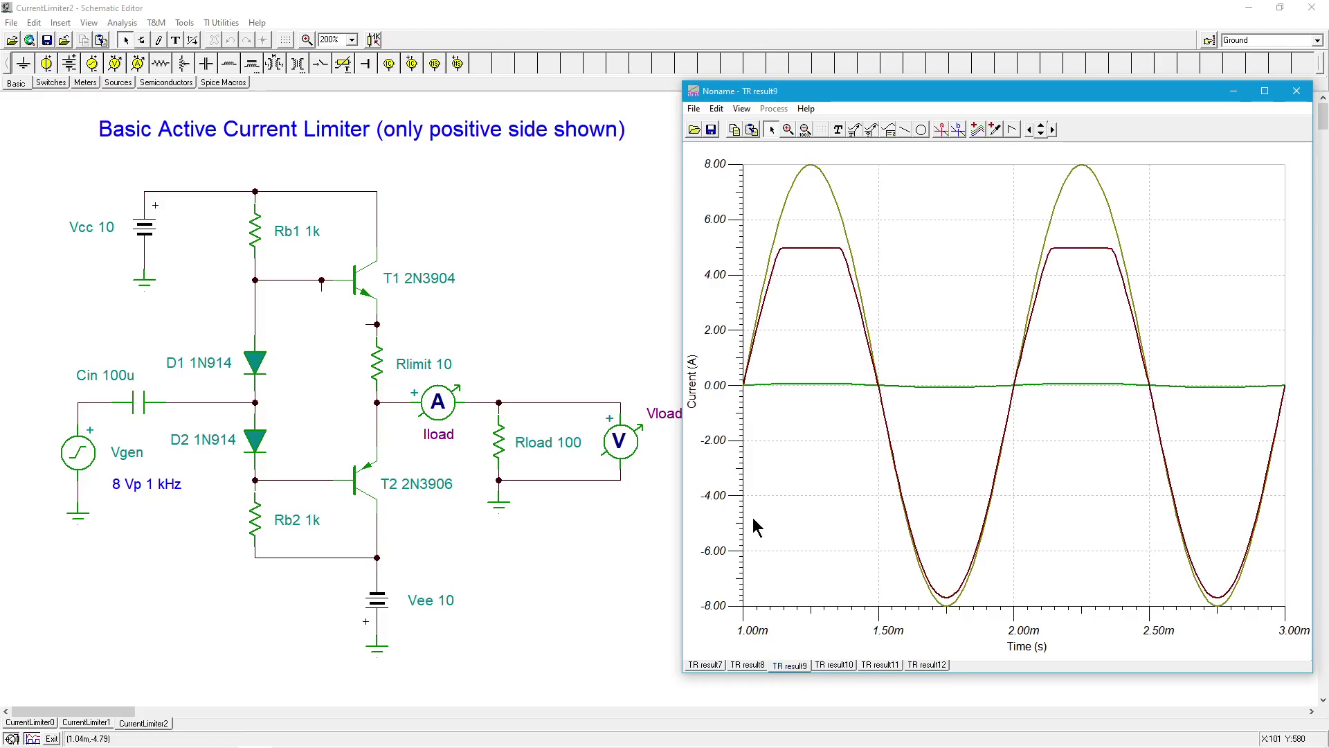